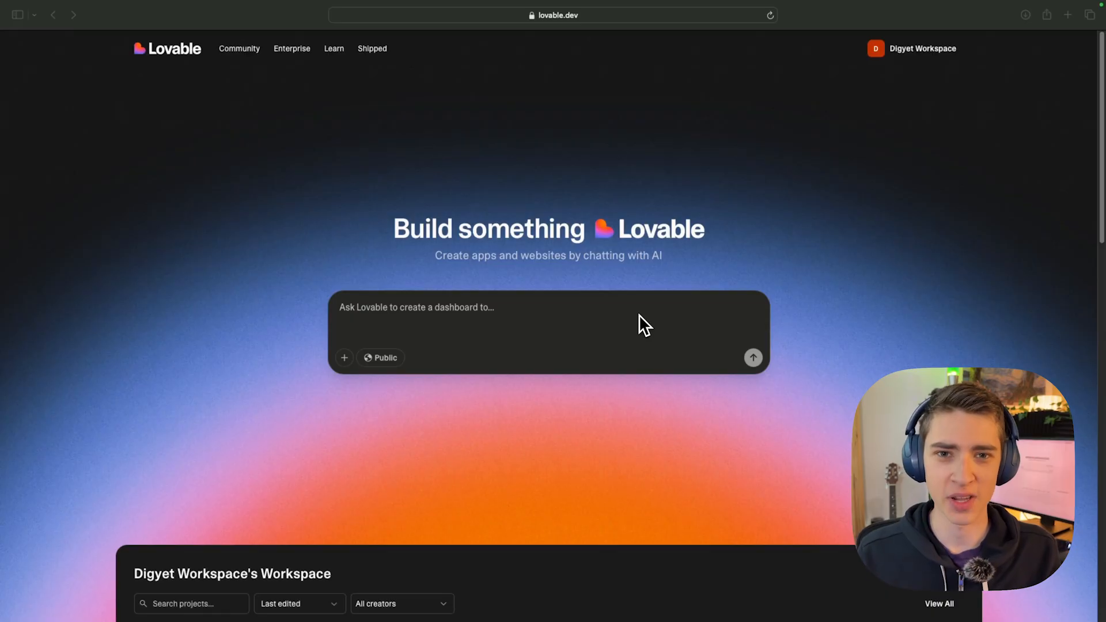
Submit the prompt "landing page for a company training workers to become forklift certified" to generate a new project.
click(604, 303)
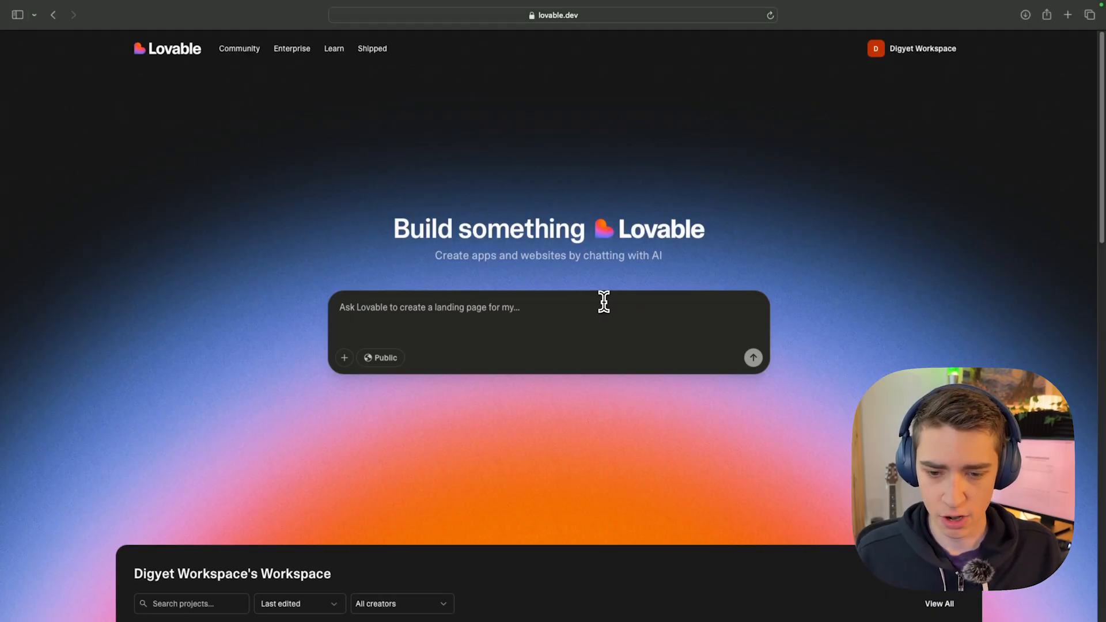
text(landing page for a company training workers to become forklift cert)
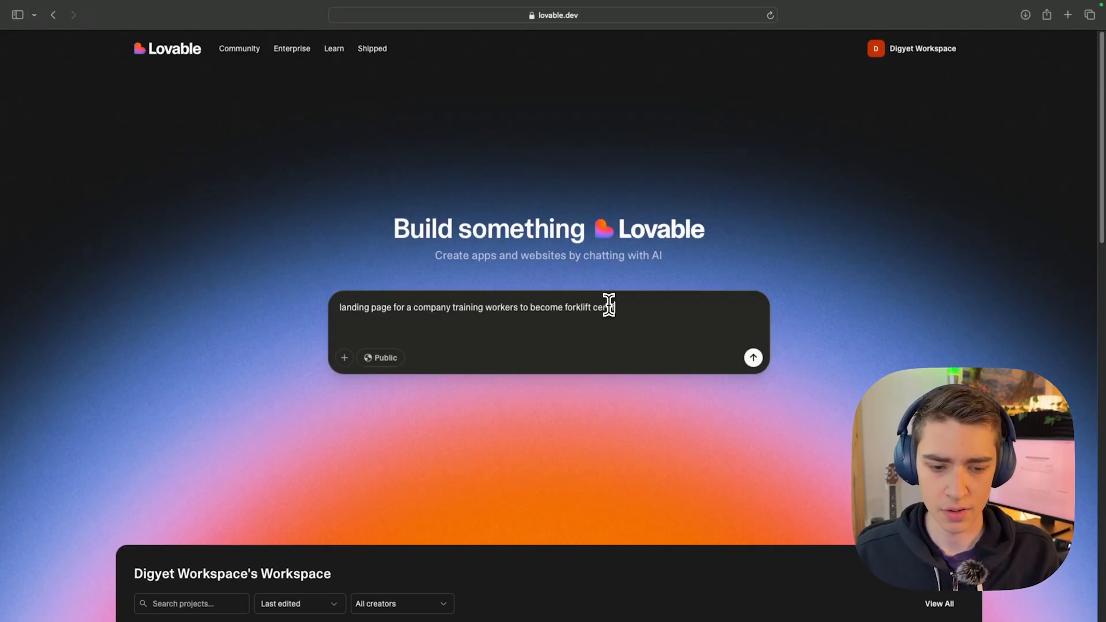
text(ied)
key(Return)
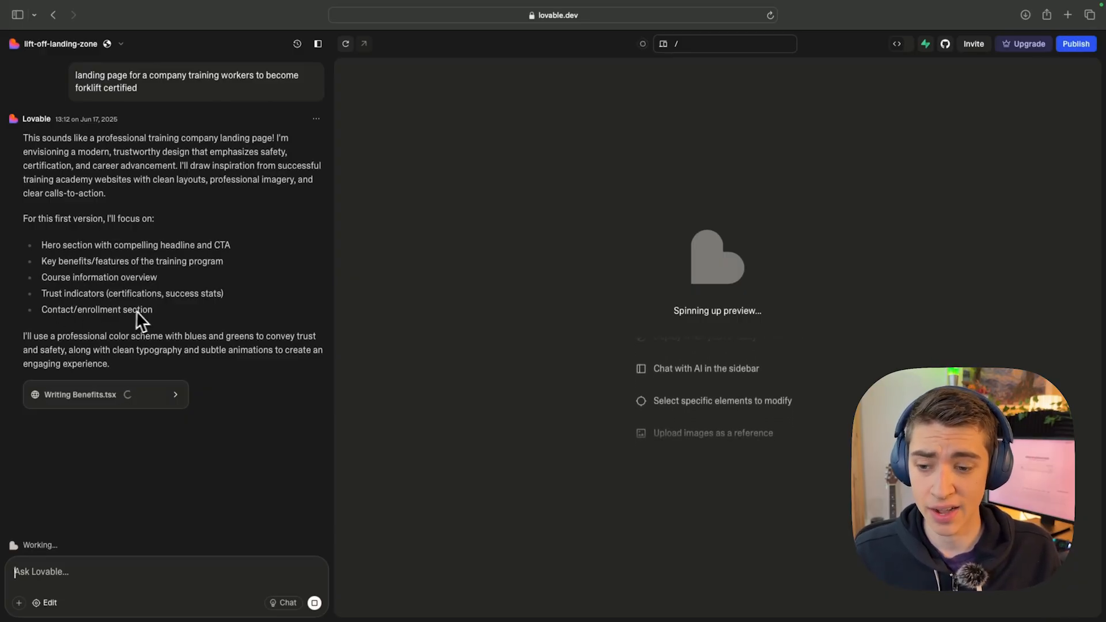
Examine the code being generated for the landing page, from Index.tsx through the Hero, Benefits, Stats and Courses components.
click(101, 399)
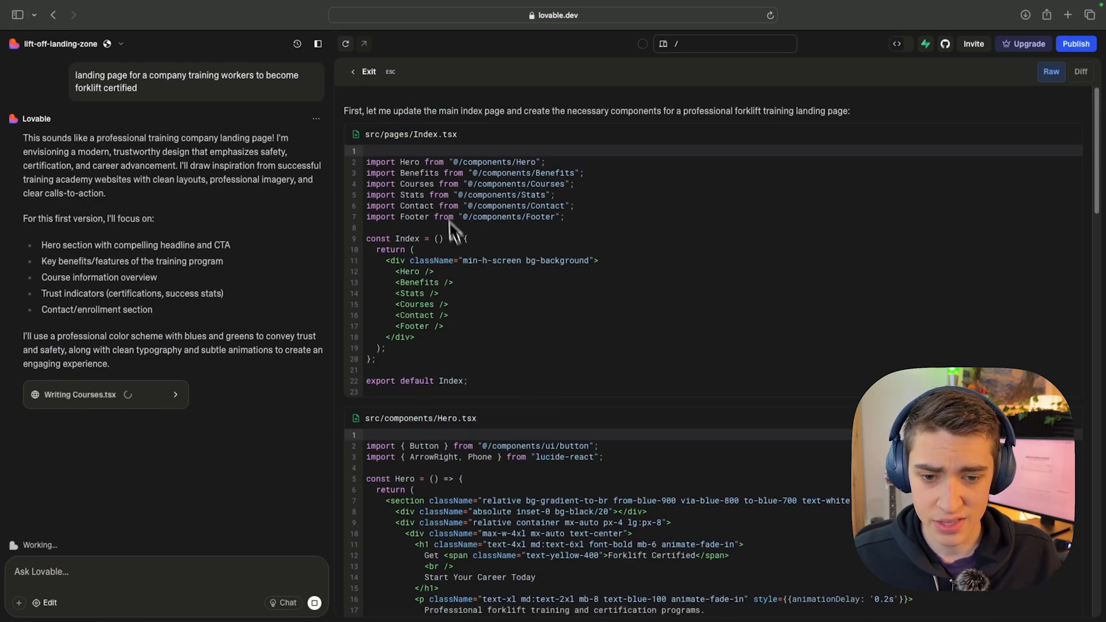
scroll(478, 260, down, 10)
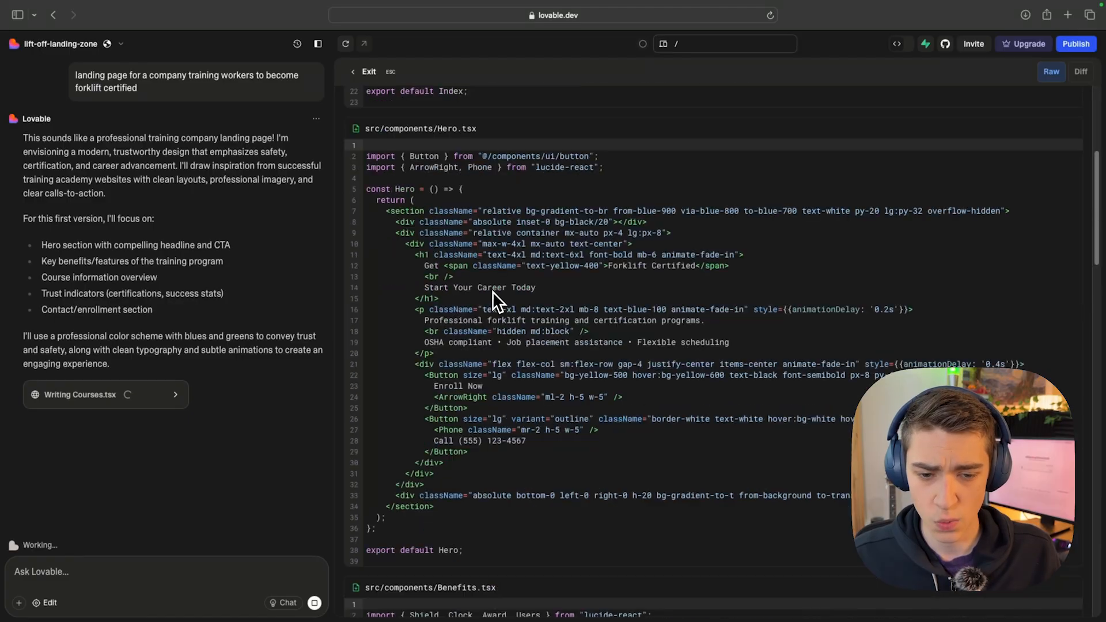
scroll(492, 292, down, 5)
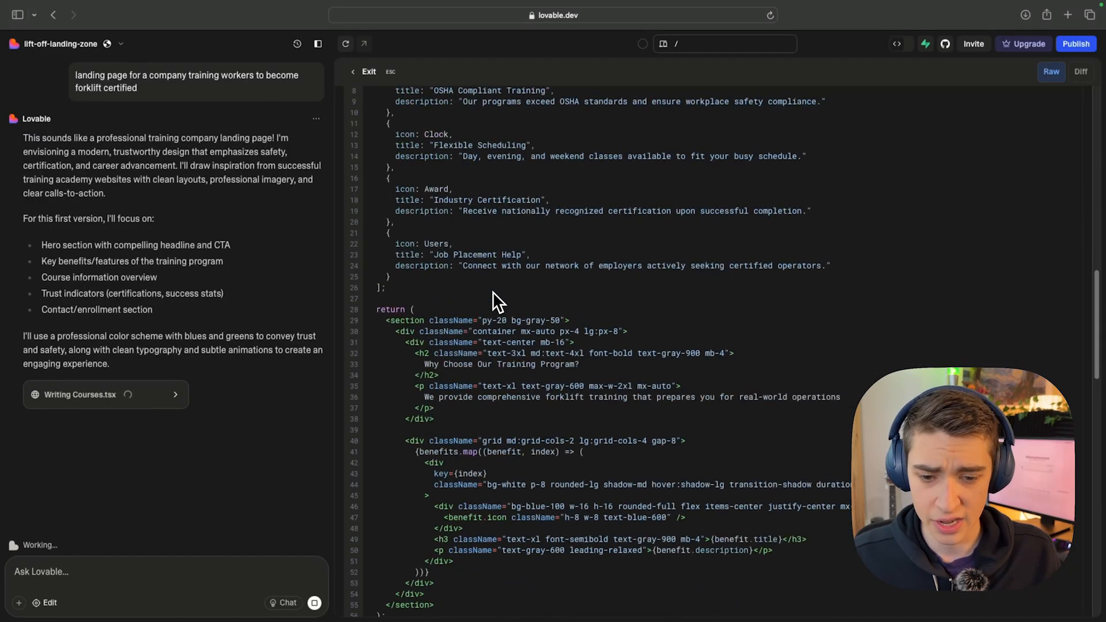
scroll(493, 291, up, 2)
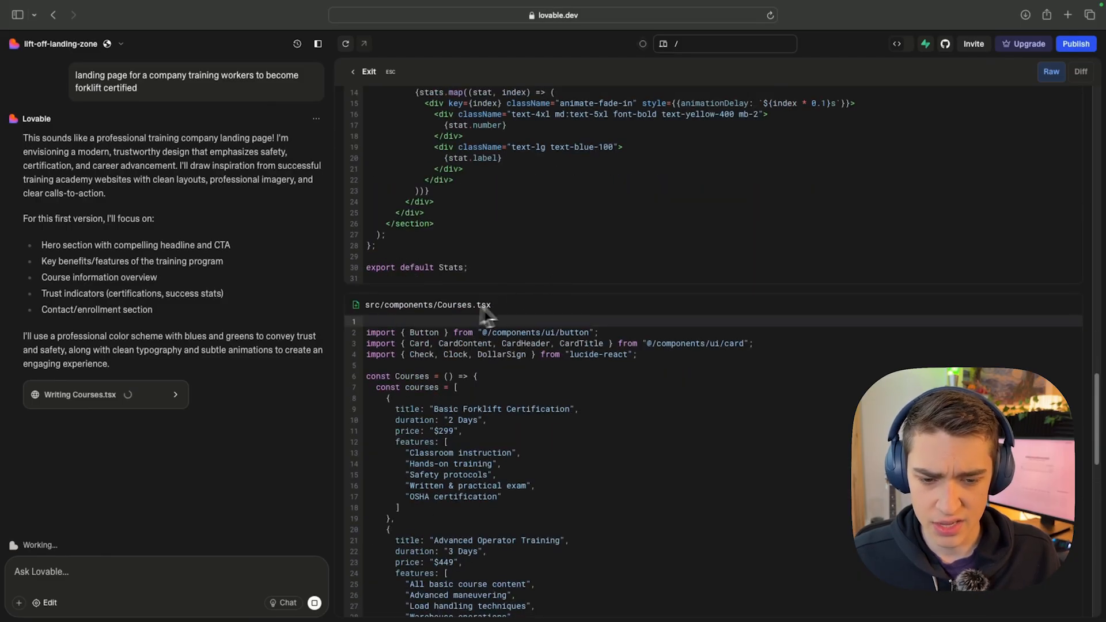
scroll(535, 311, up, 15)
scroll(522, 366, up, 10)
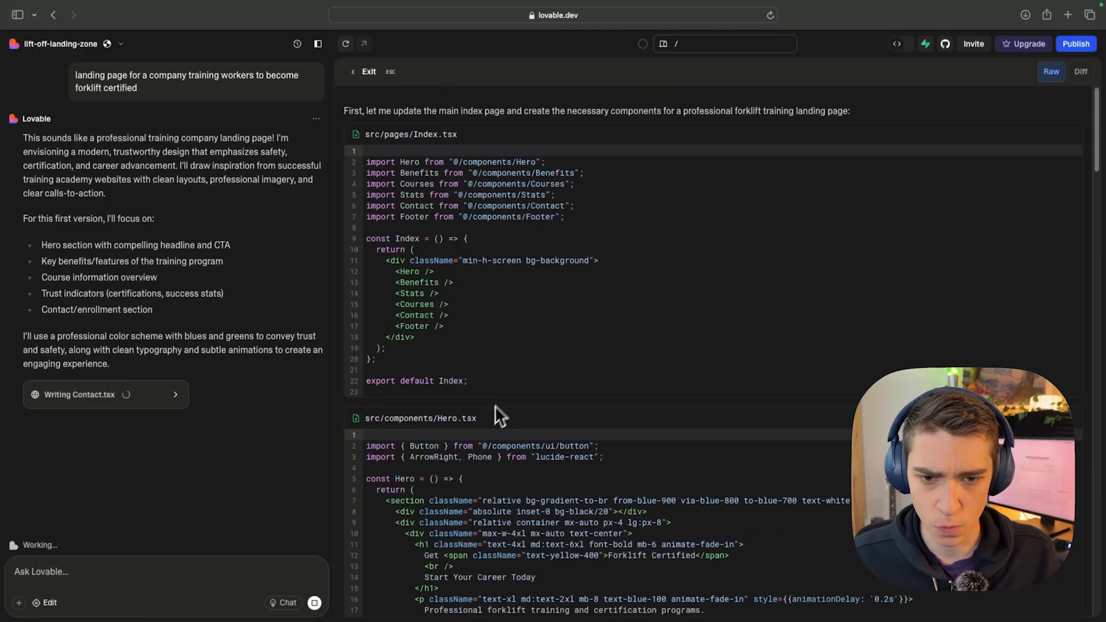
scroll(483, 323, down, 3)
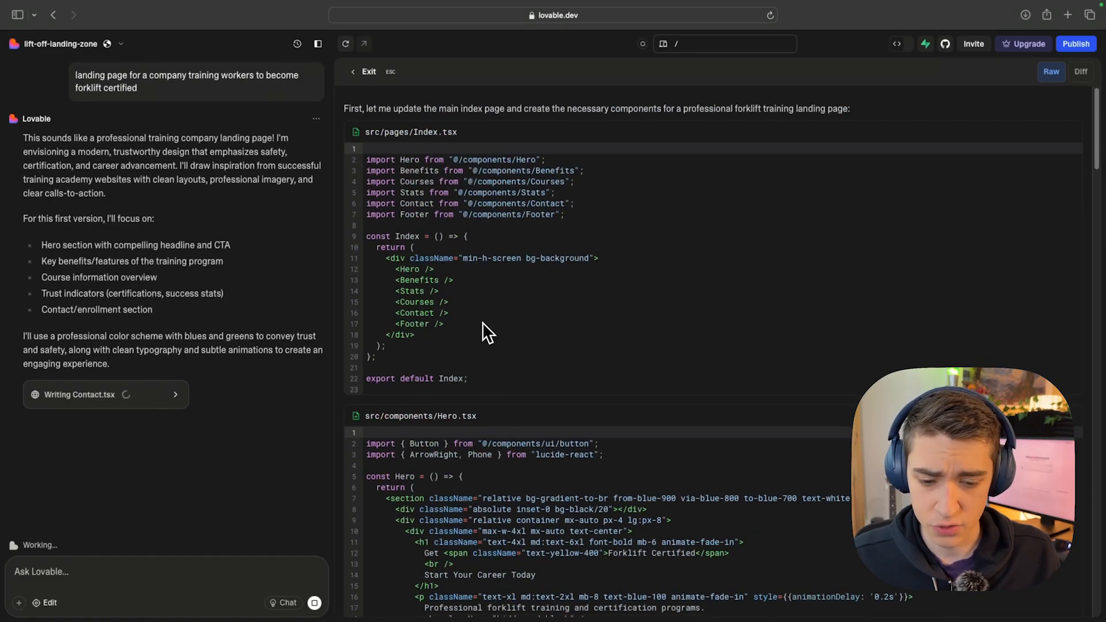
scroll(480, 329, down, 20)
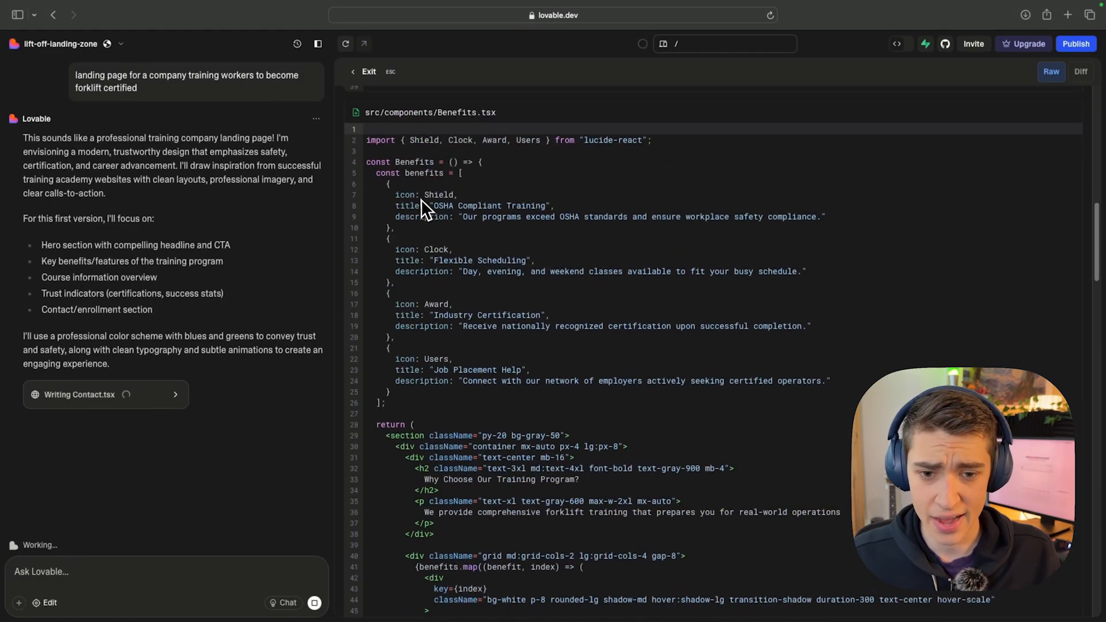
scroll(501, 231, down, 20)
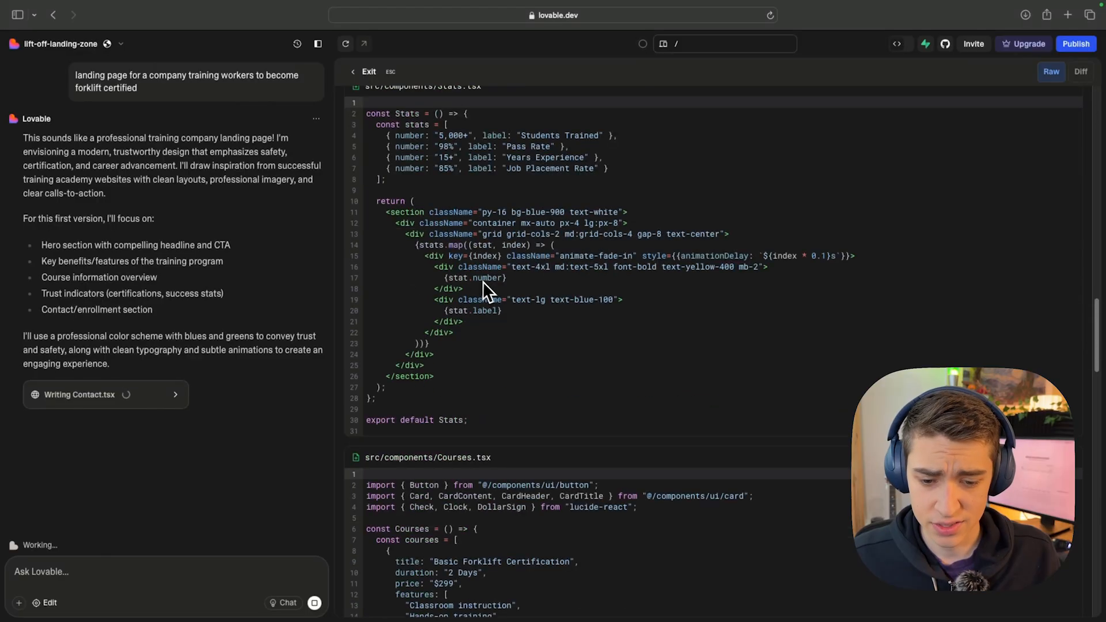
scroll(495, 299, down, 5)
scroll(497, 307, up, 3)
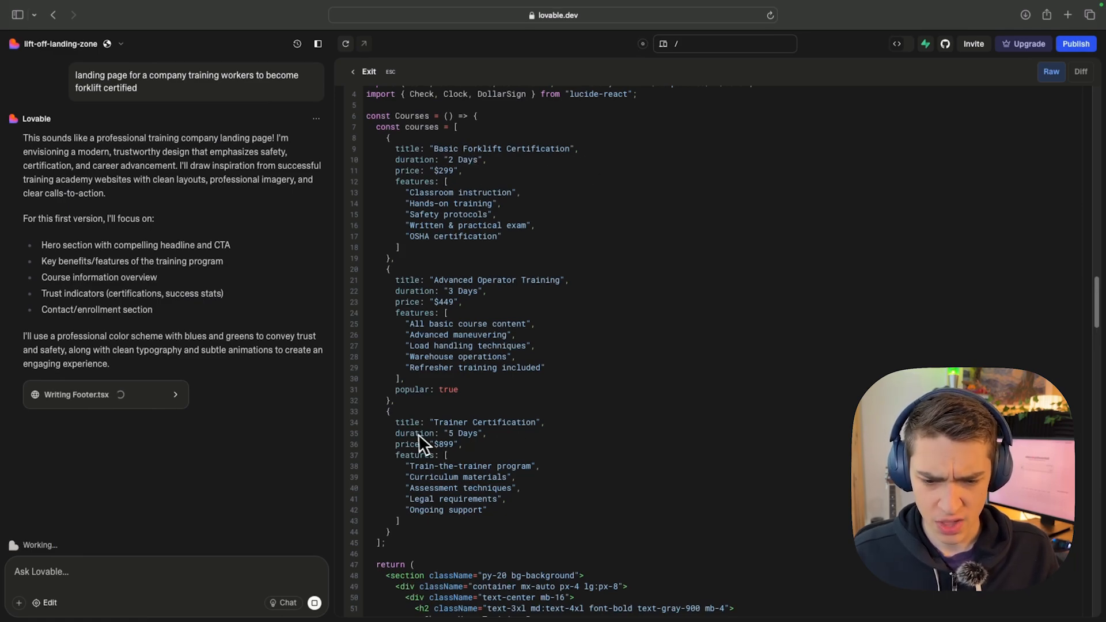
scroll(573, 432, down, 5)
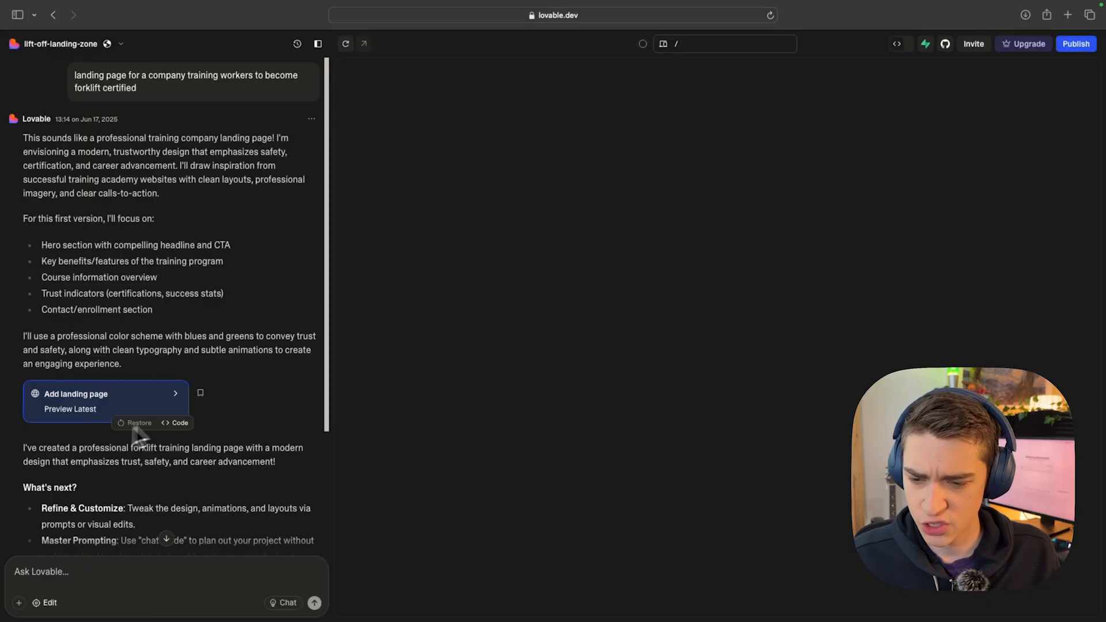
Review the AI's closing summary and the generated landing page preview from the hero section down to the footer.
scroll(207, 346, down, 5)
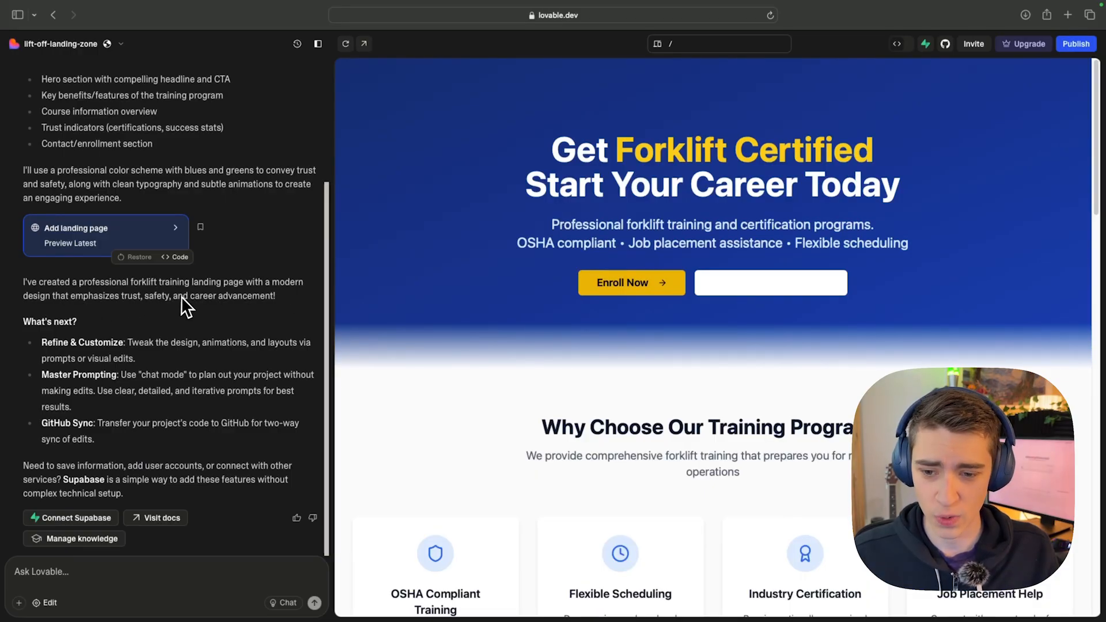
scroll(648, 231, down, 1)
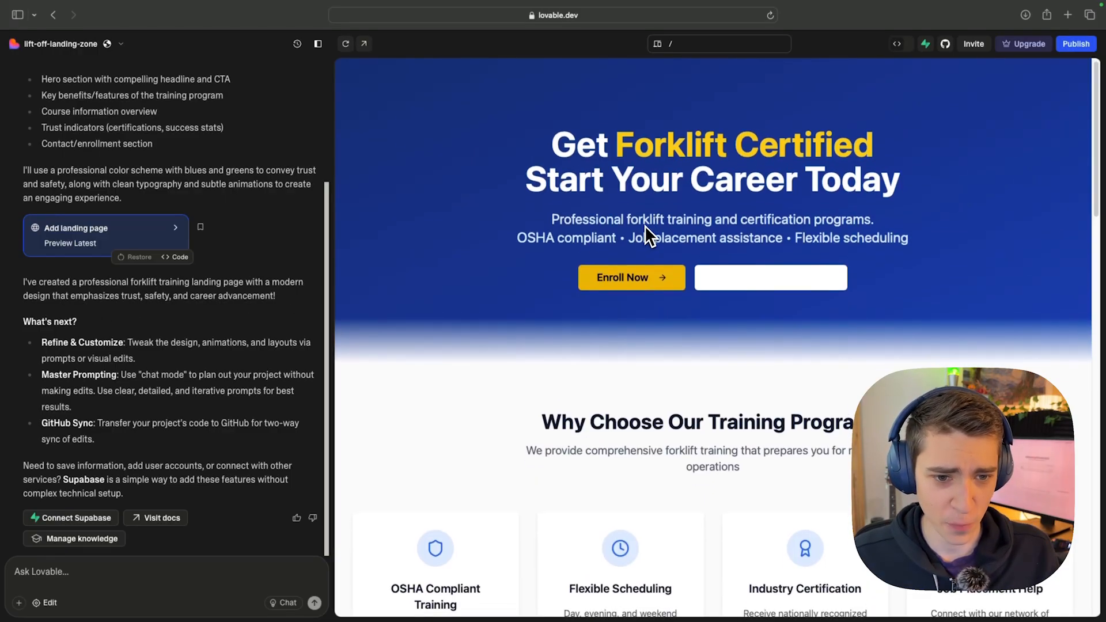
scroll(600, 190, up, 1)
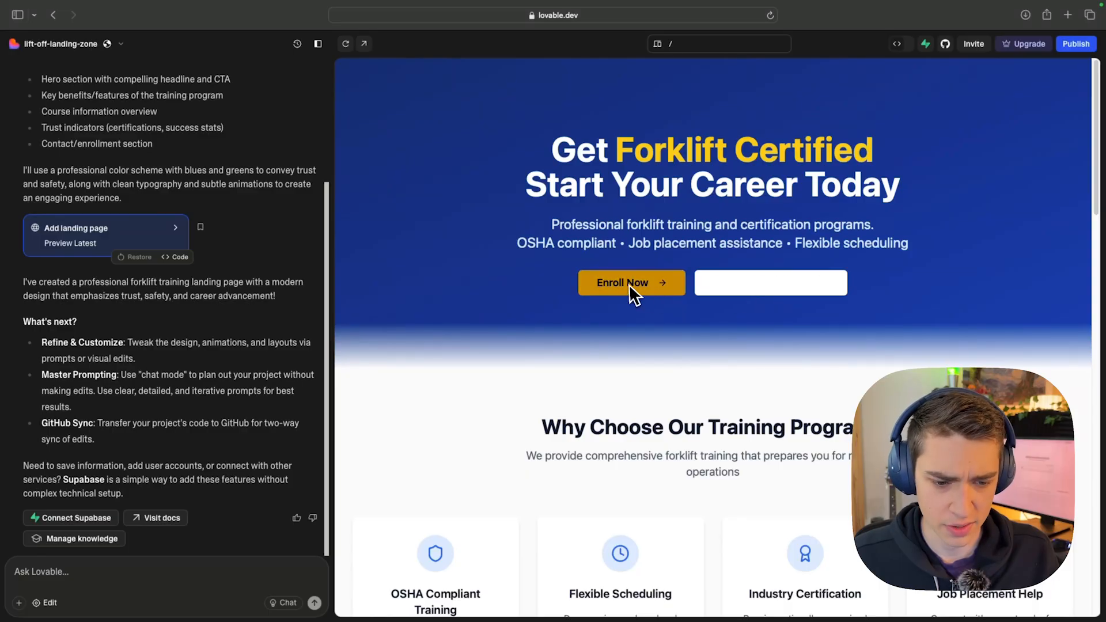
scroll(630, 285, down, 4)
scroll(662, 346, up, 1)
scroll(642, 313, down, 4)
scroll(641, 312, down, 6)
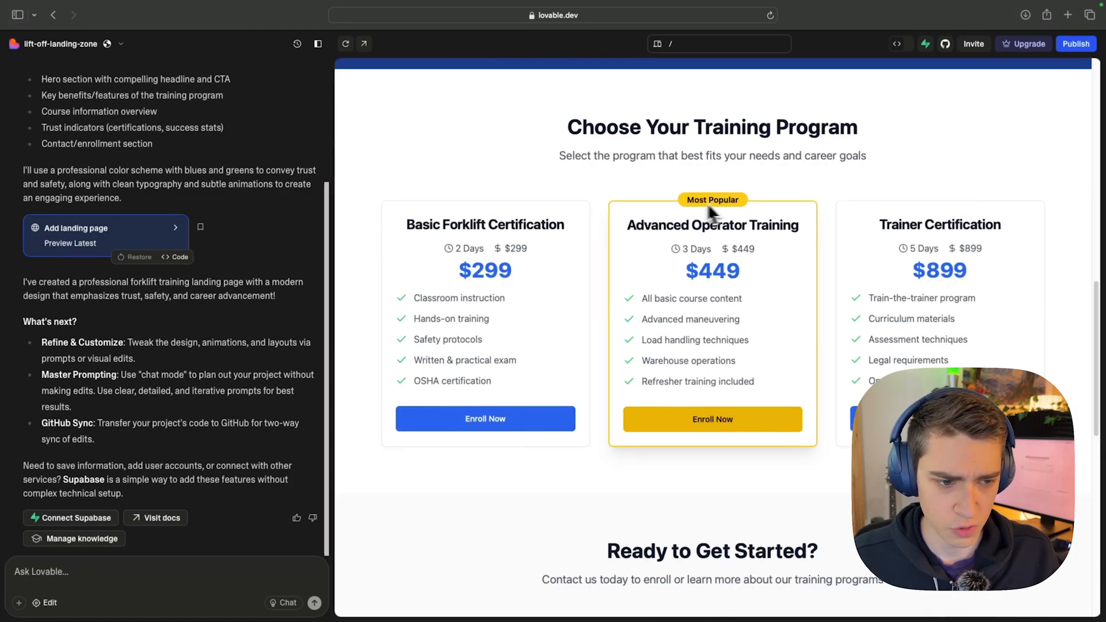
scroll(708, 203, down, 6)
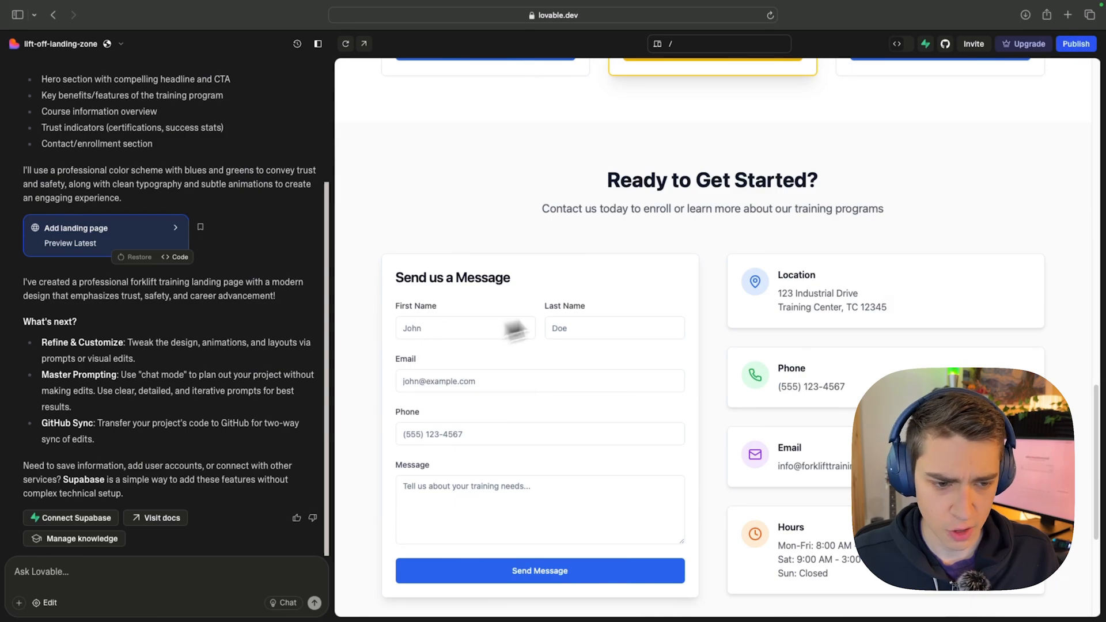
scroll(836, 289, down, 5)
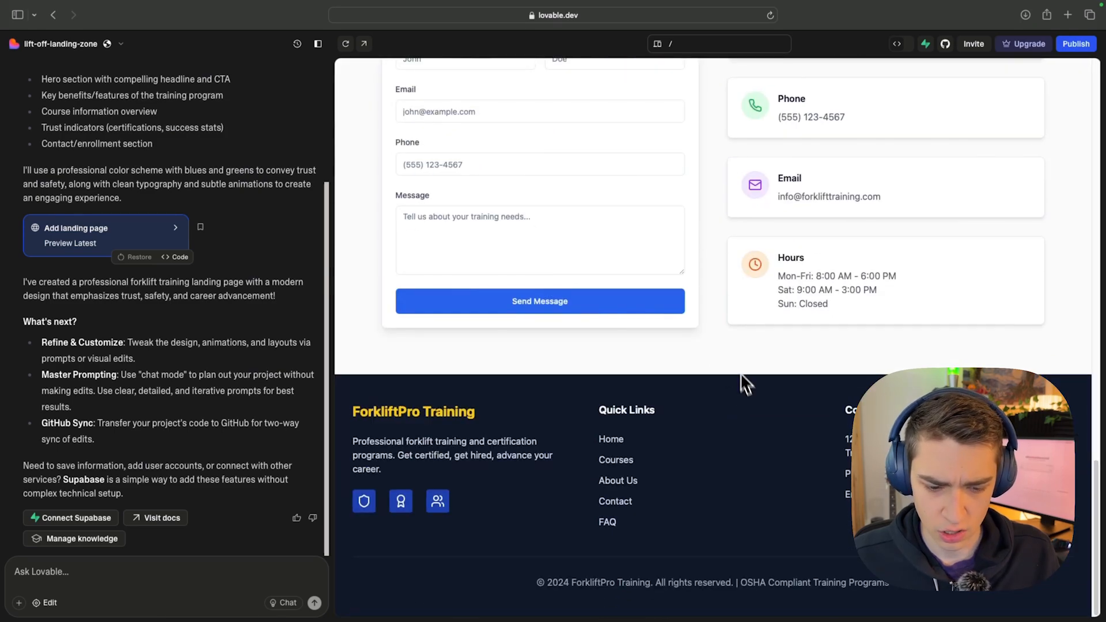
scroll(741, 373, up, 20)
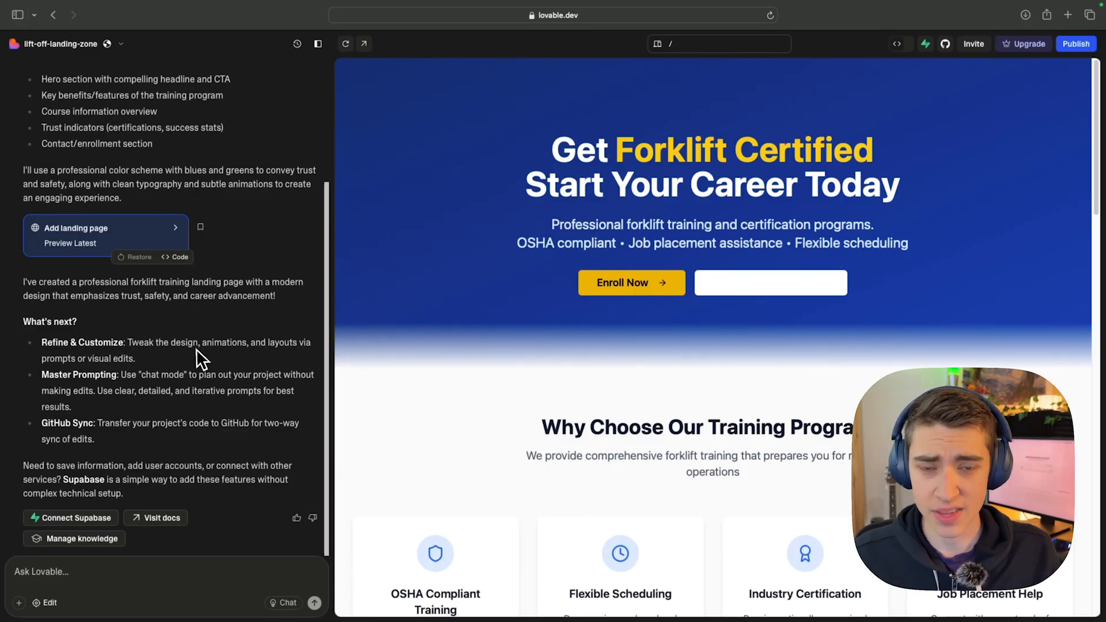
Read the "What's next?" suggestions and inspect the whole landing page at full width with the chat hidden.
drag(34, 345, 159, 351)
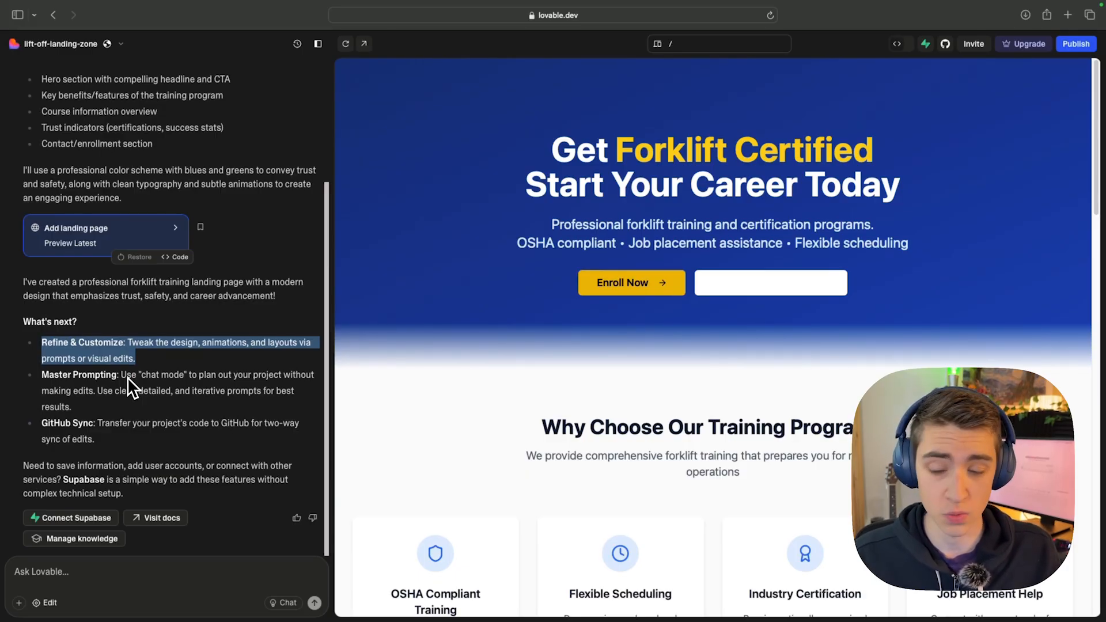
click(103, 423)
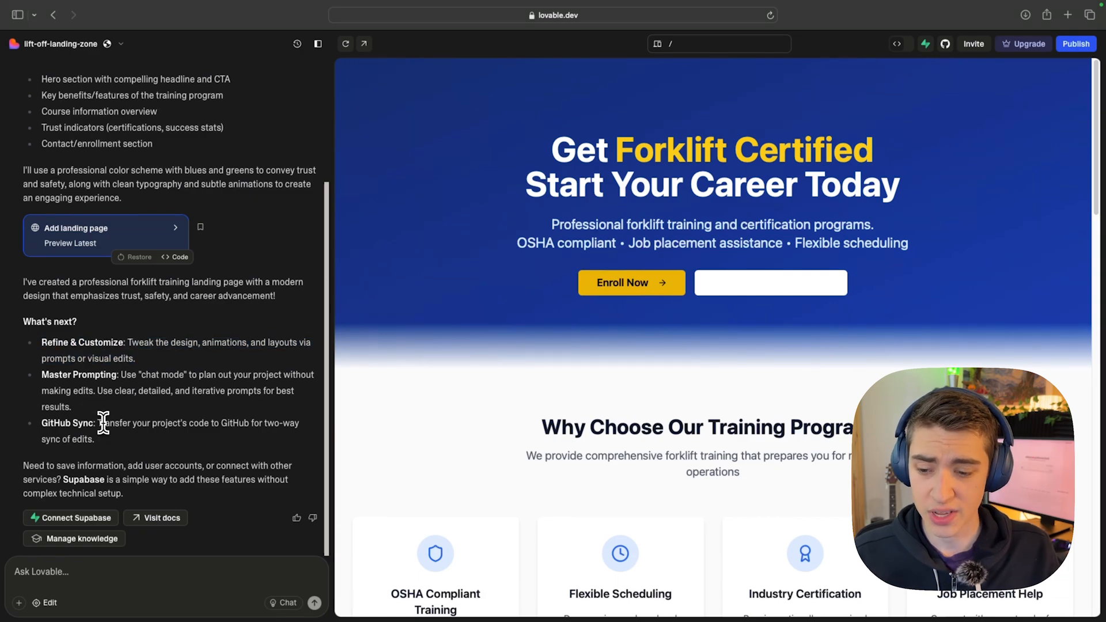
scroll(106, 417, up, 1)
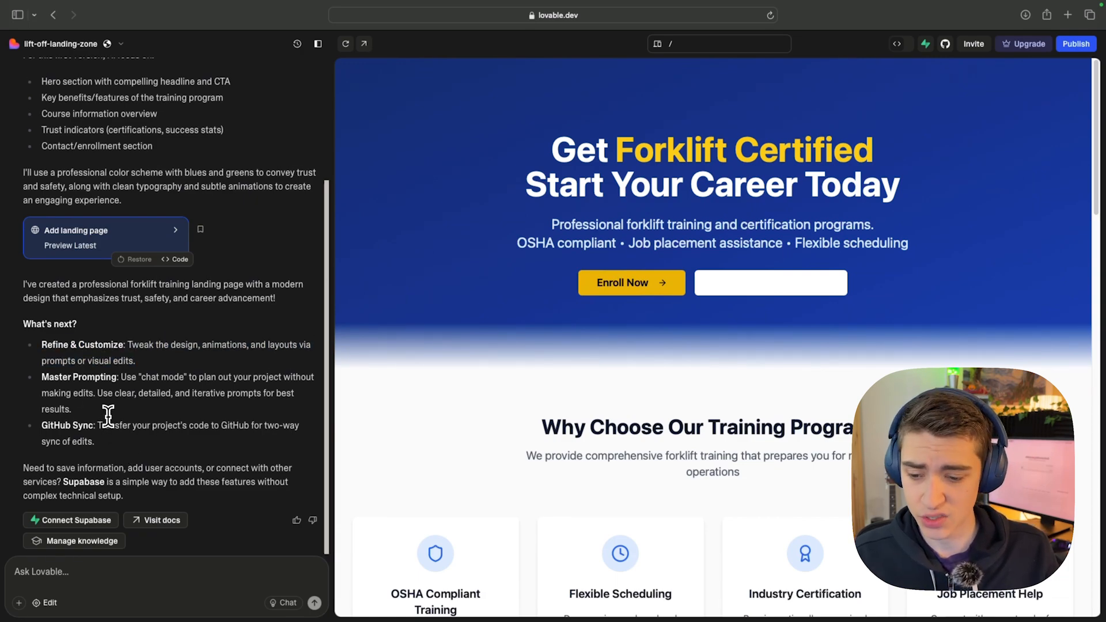
scroll(108, 415, down, 1)
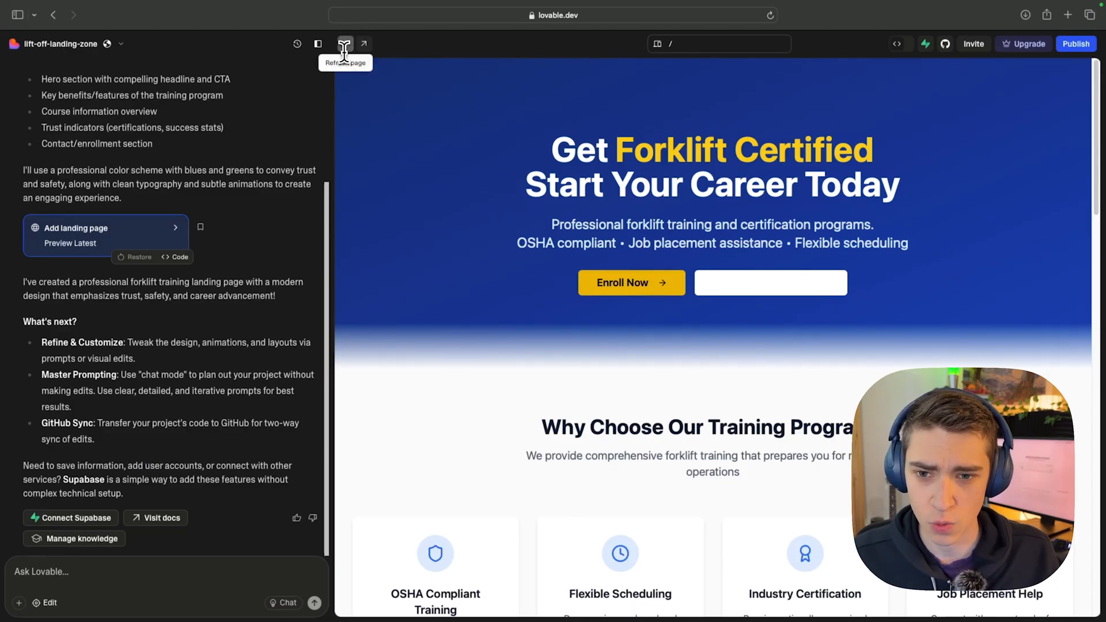
click(319, 45)
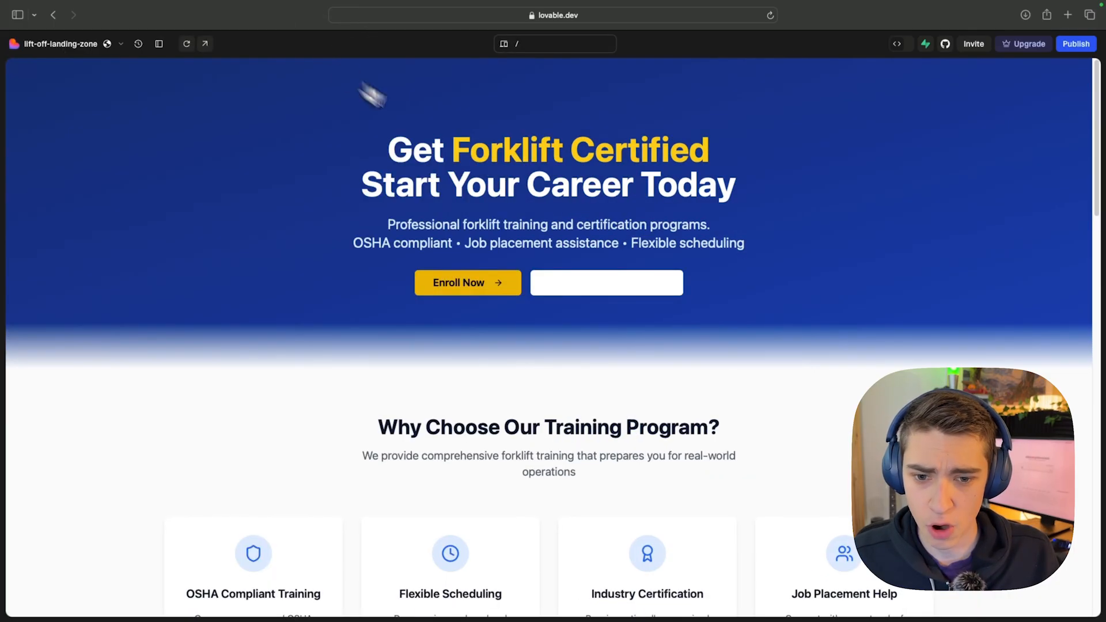
scroll(738, 252, down, 10)
scroll(741, 254, down, 15)
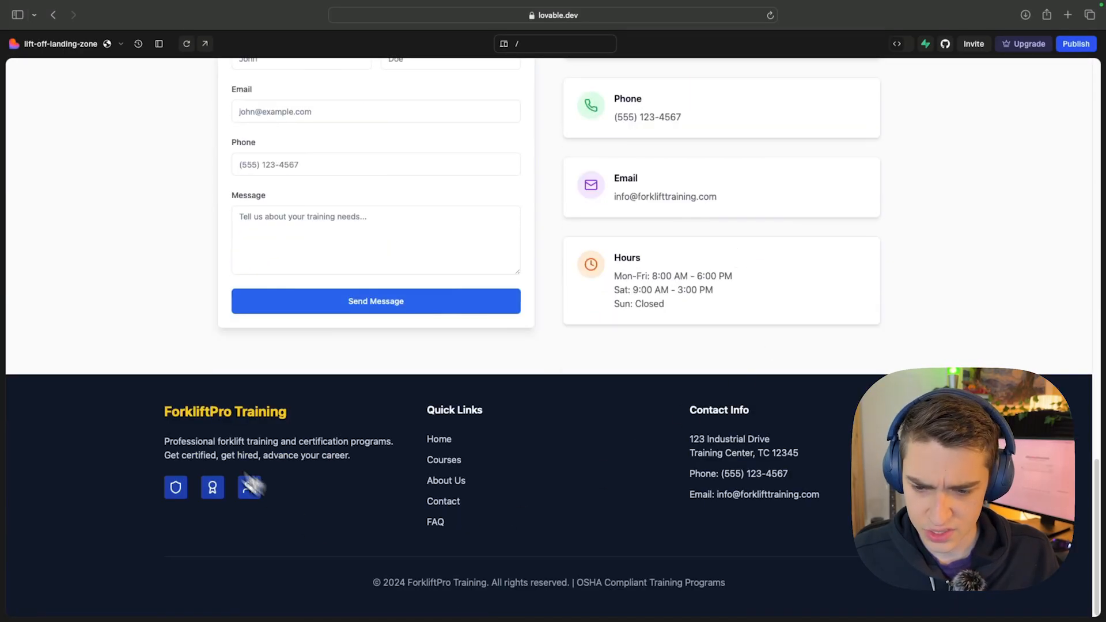
scroll(634, 493, up, 20)
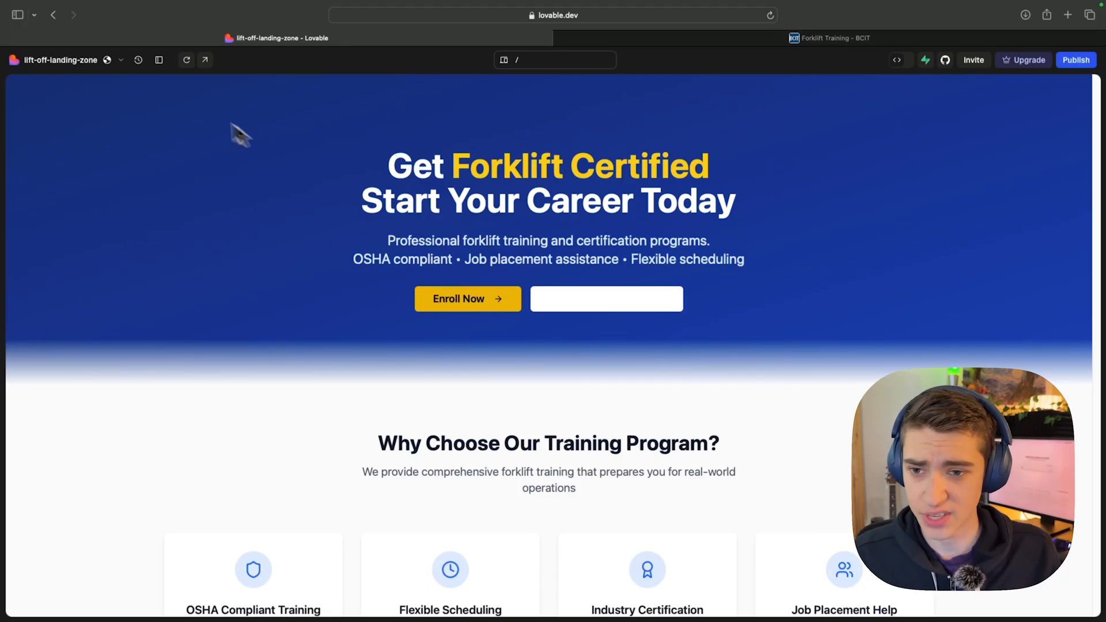
click(159, 60)
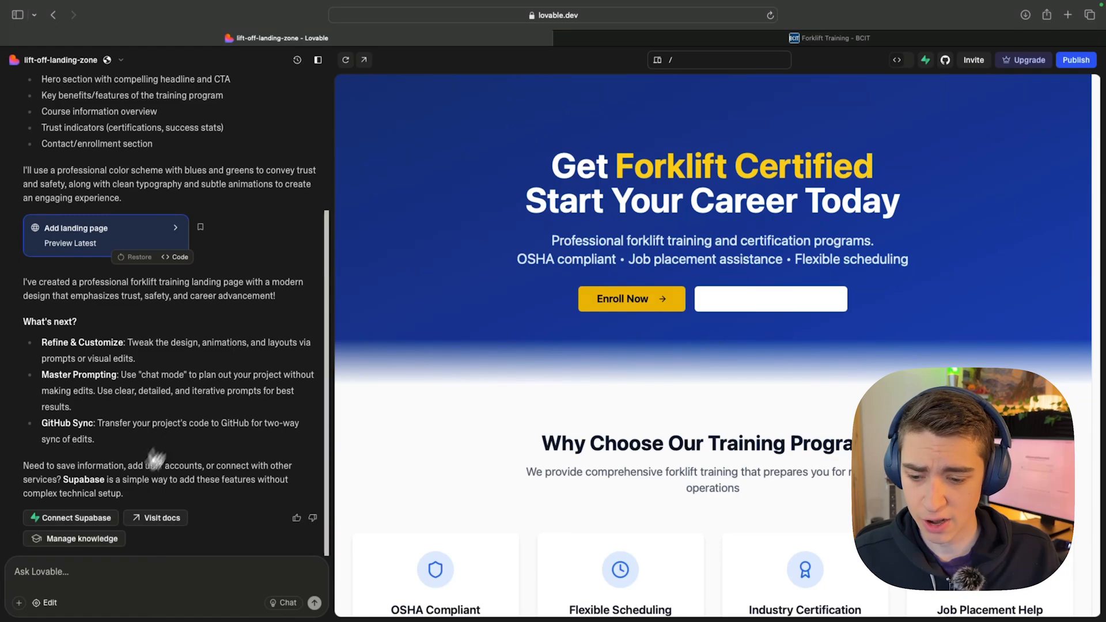
click(86, 540)
text(This is the URL we ar)
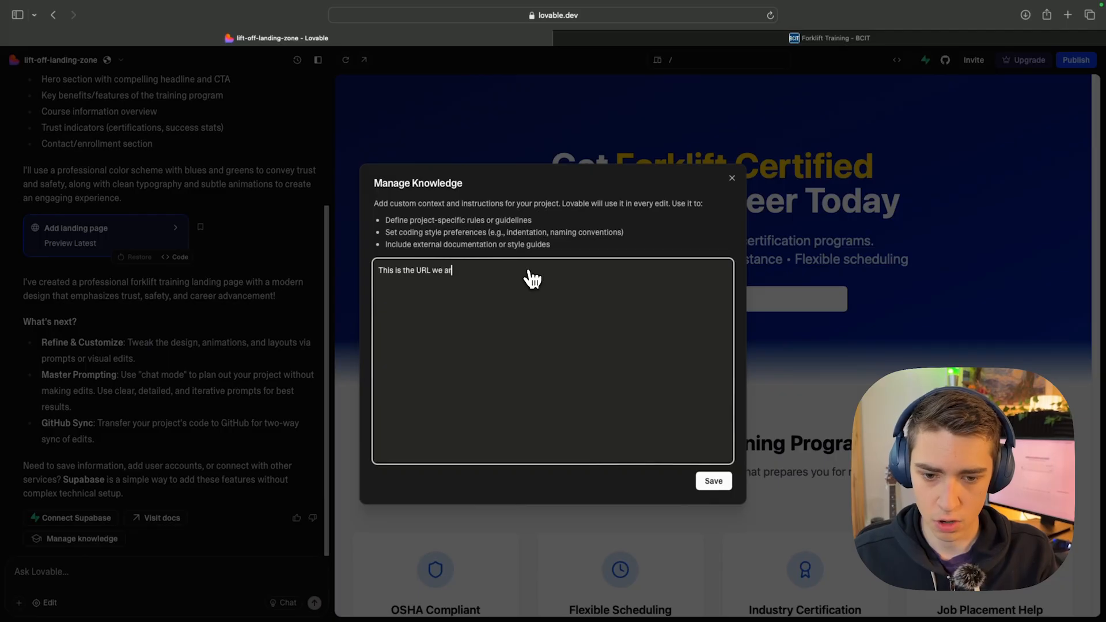
text(e using:)
text(https://www.bcit.ca/transportation/areas-of-study/motive-power/forklift-training/)
click(718, 482)
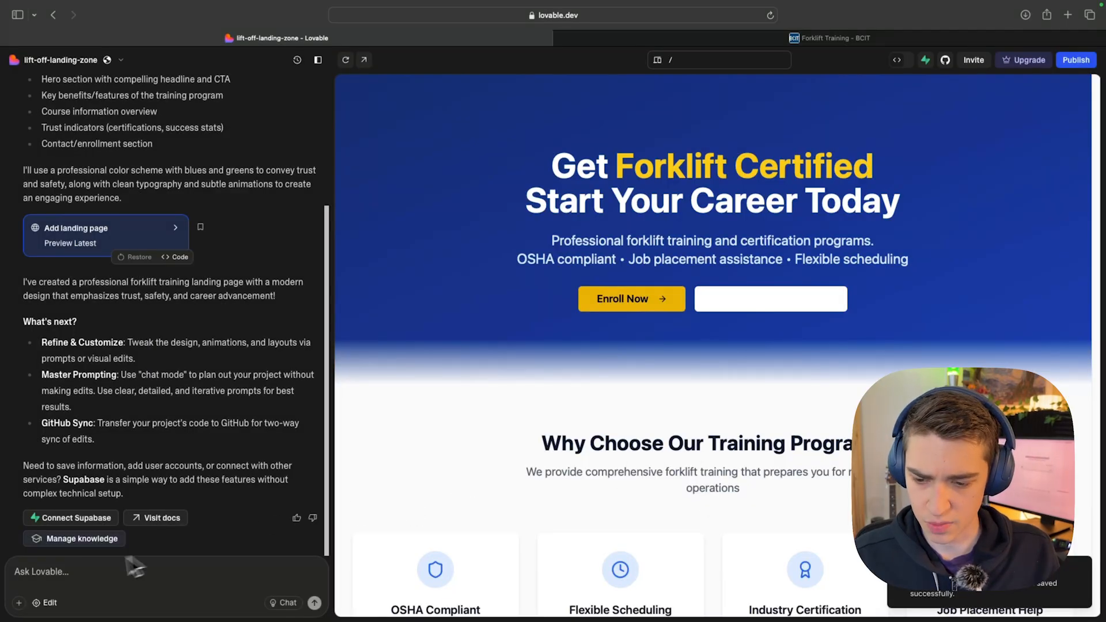
click(95, 570)
text(Based on)
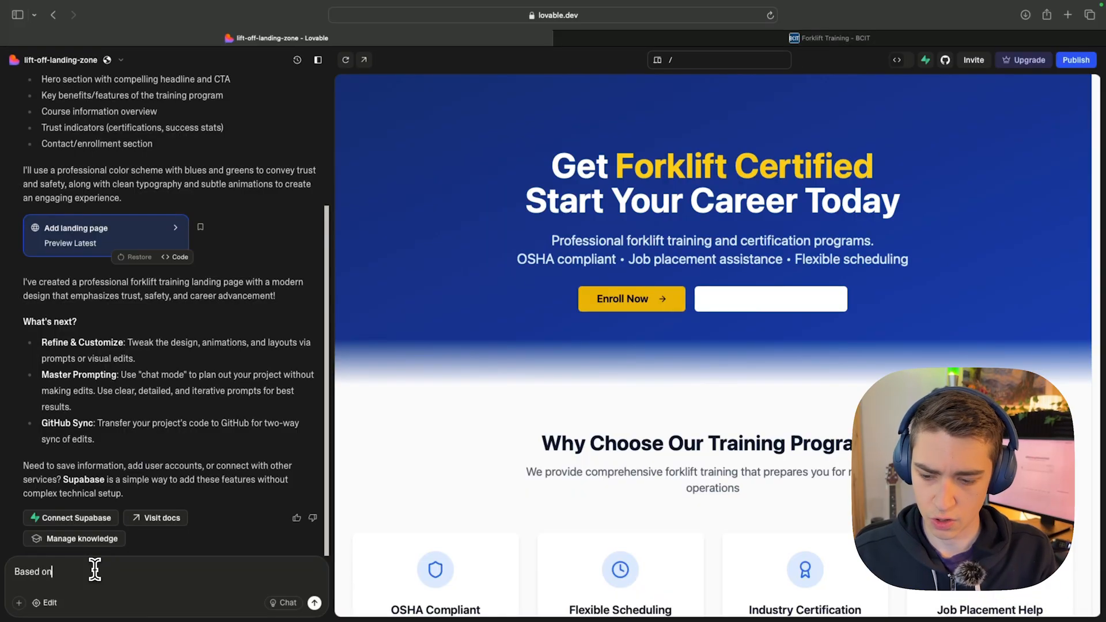
text( this link:)
text(https://www.bcit.ca/transportation/areas-of-study/motive-power/forklift-training/)
text(update)
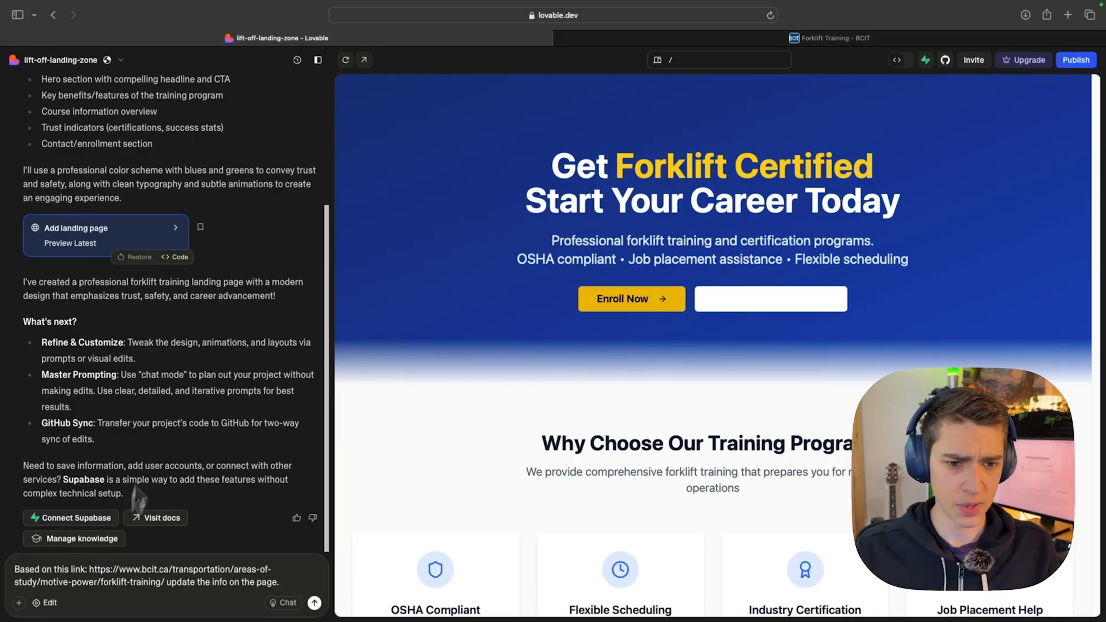
Review the current landing page's stats, training programs and contact section before submitting the prompt.
scroll(501, 338, down, 10)
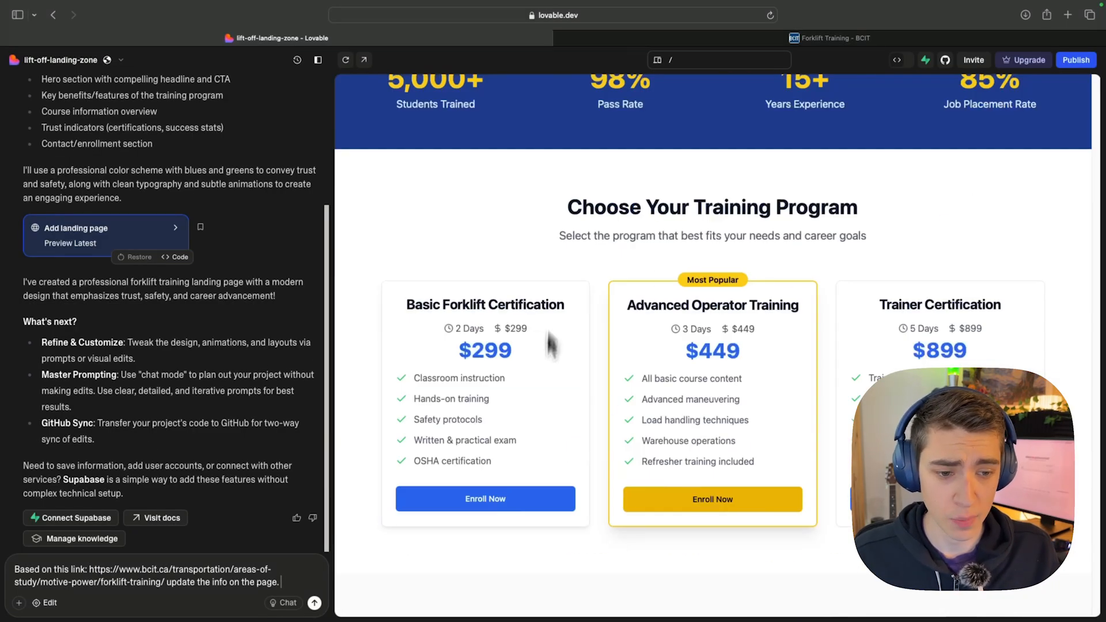
scroll(570, 346, down, 15)
scroll(784, 334, up, 4)
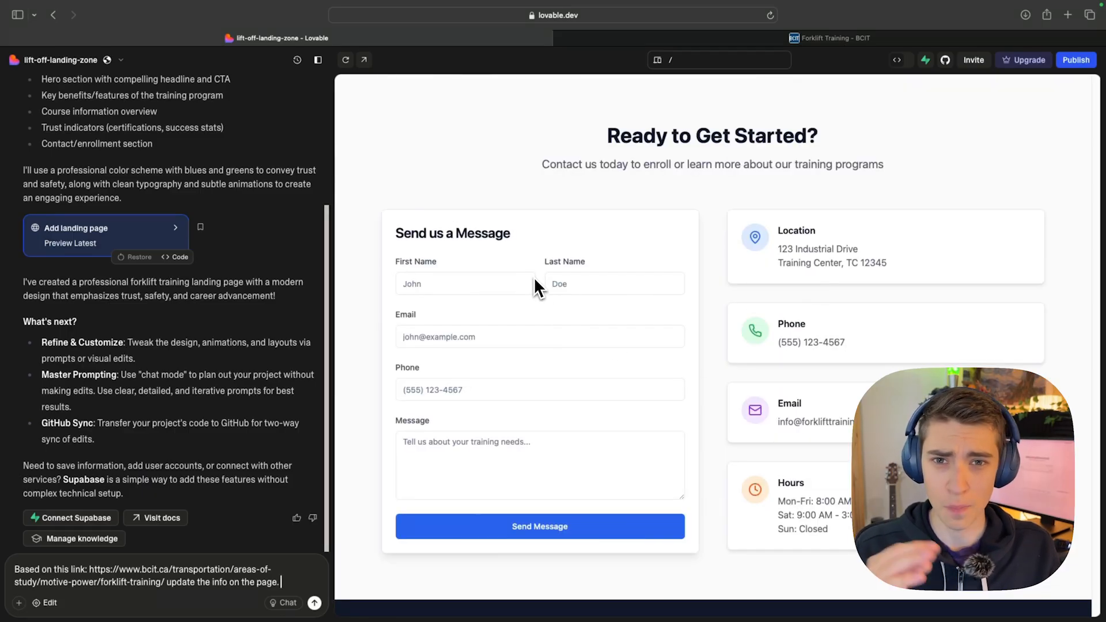
scroll(533, 276, up, 20)
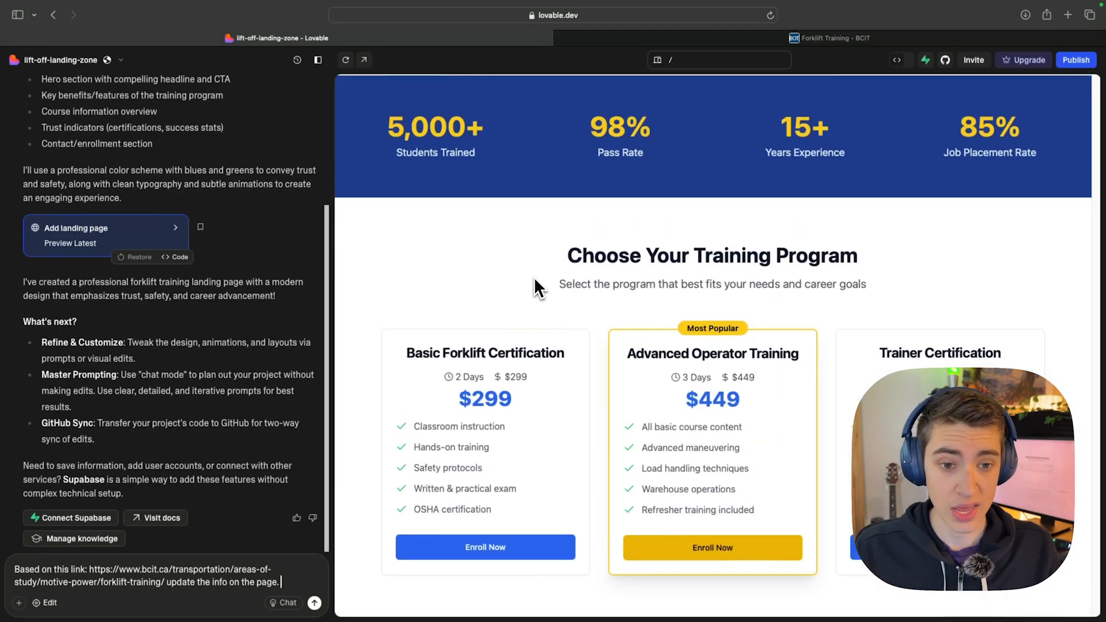
scroll(534, 279, down, 10)
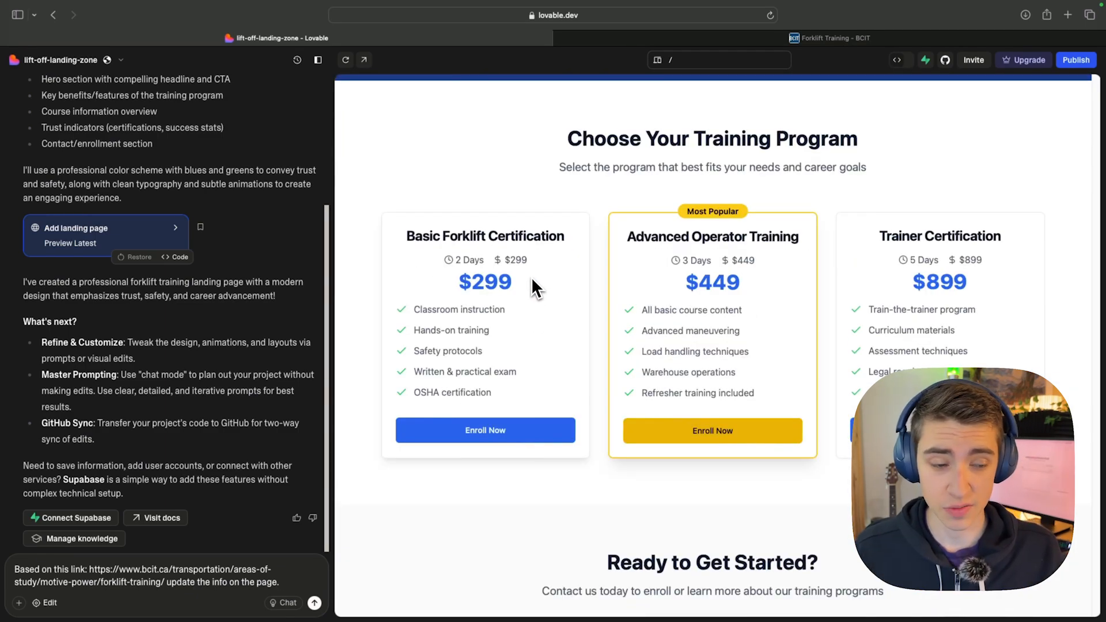
scroll(529, 271, down, 10)
scroll(568, 297, up, 5)
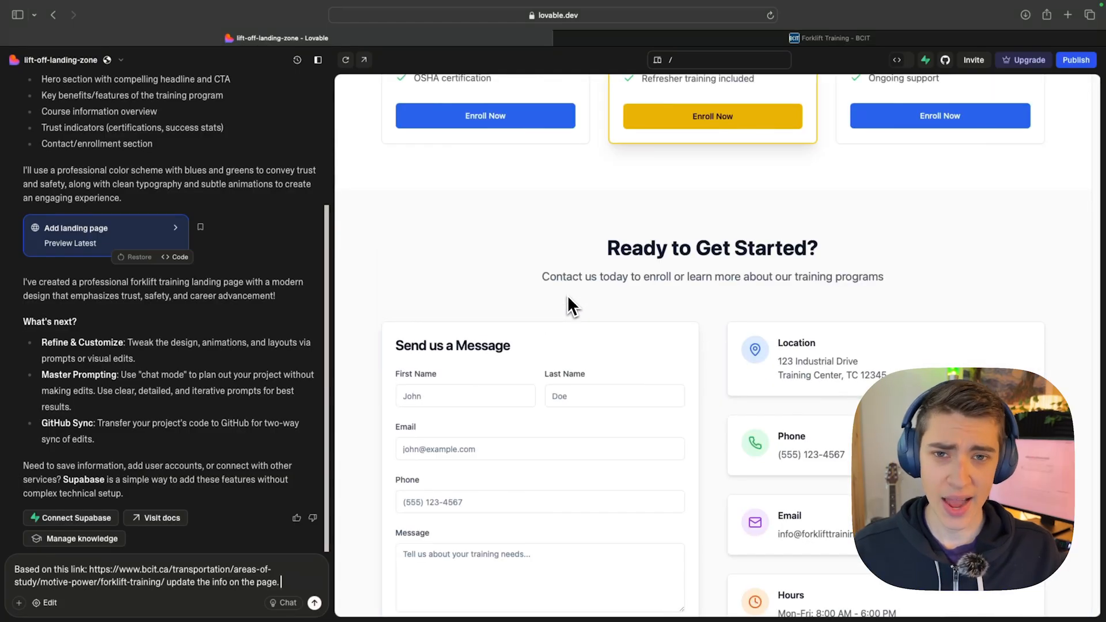
scroll(569, 306, up, 4)
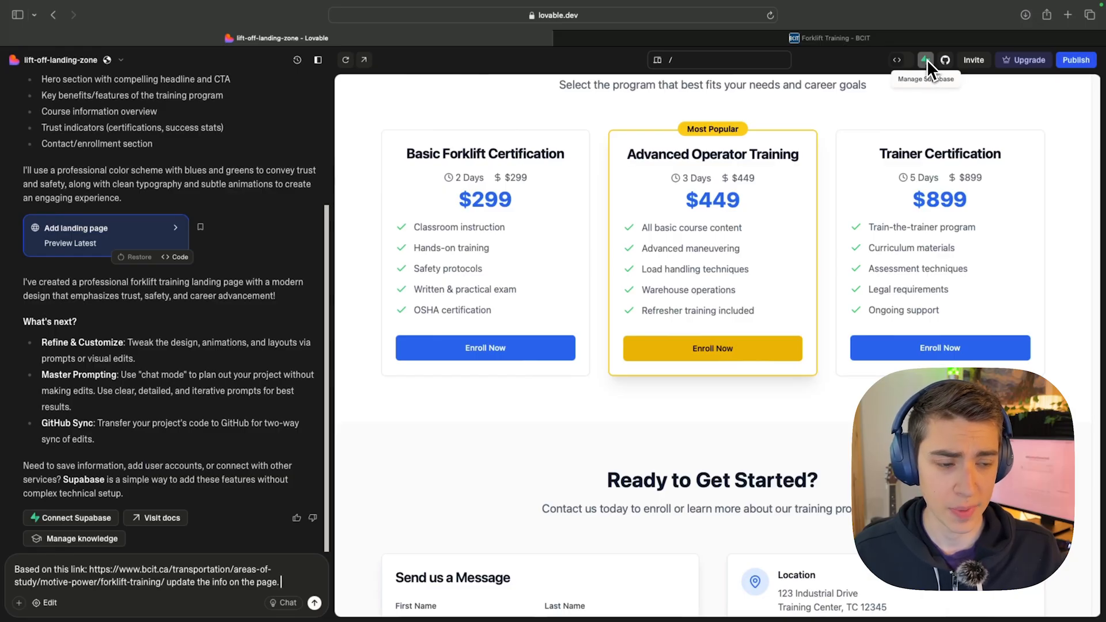
Submit the update prompt and examine the code being written, from the Contact component back to Stats and Benefits.
key(Return)
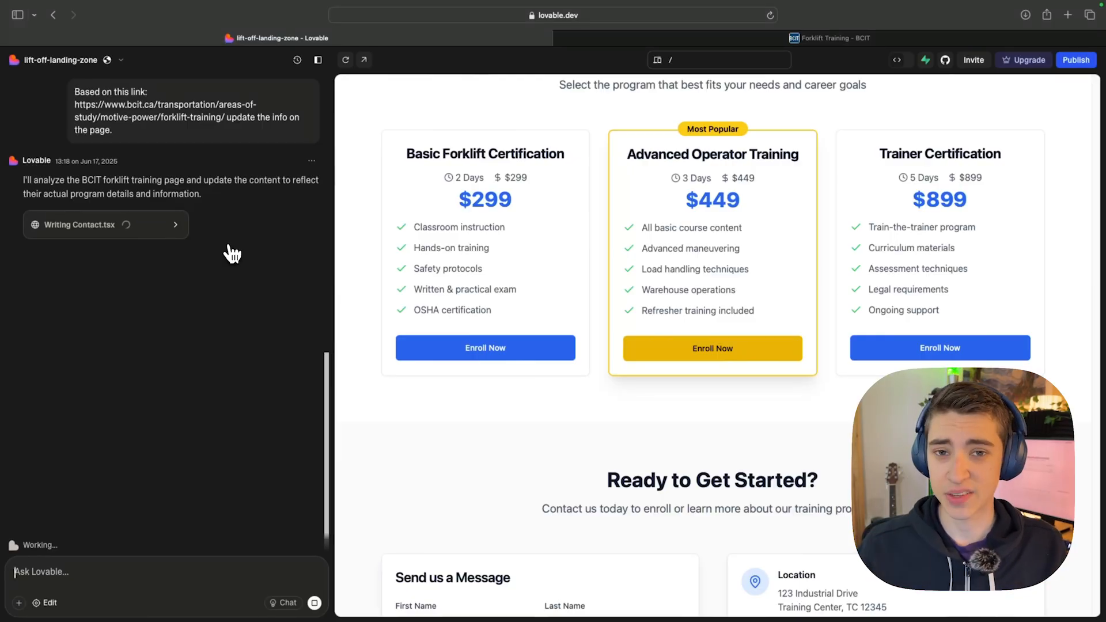
click(145, 229)
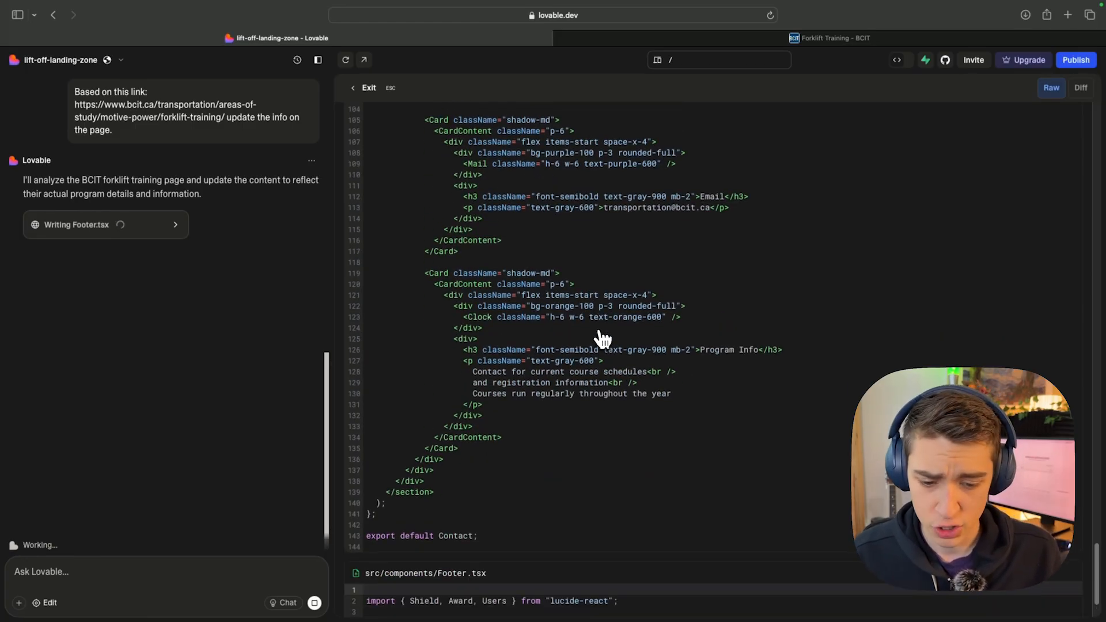
scroll(617, 455, up, 10)
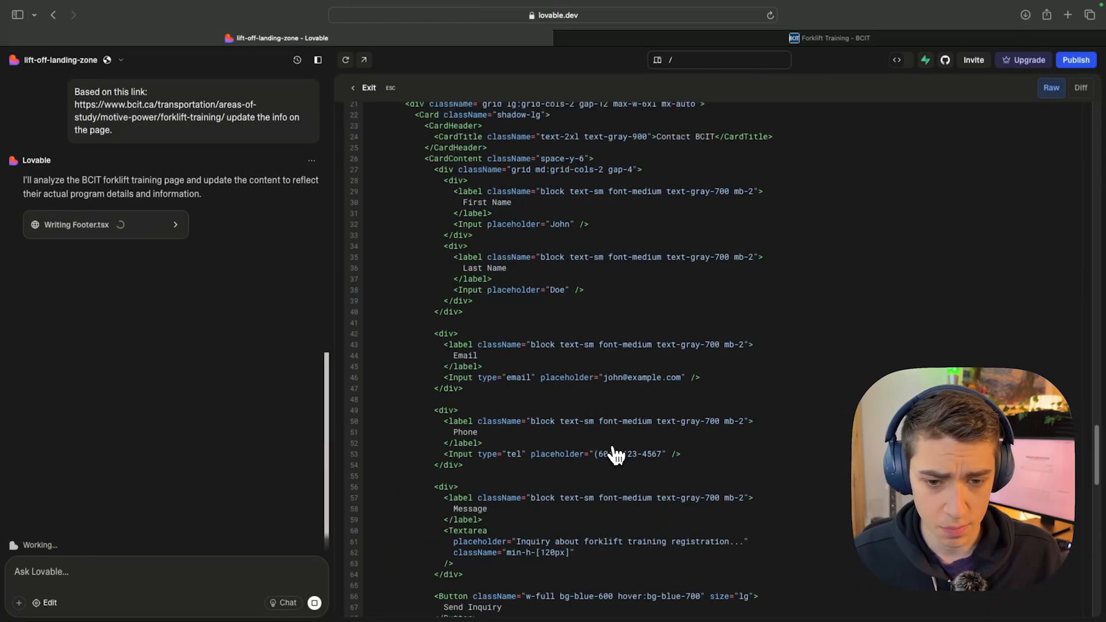
scroll(616, 455, up, 15)
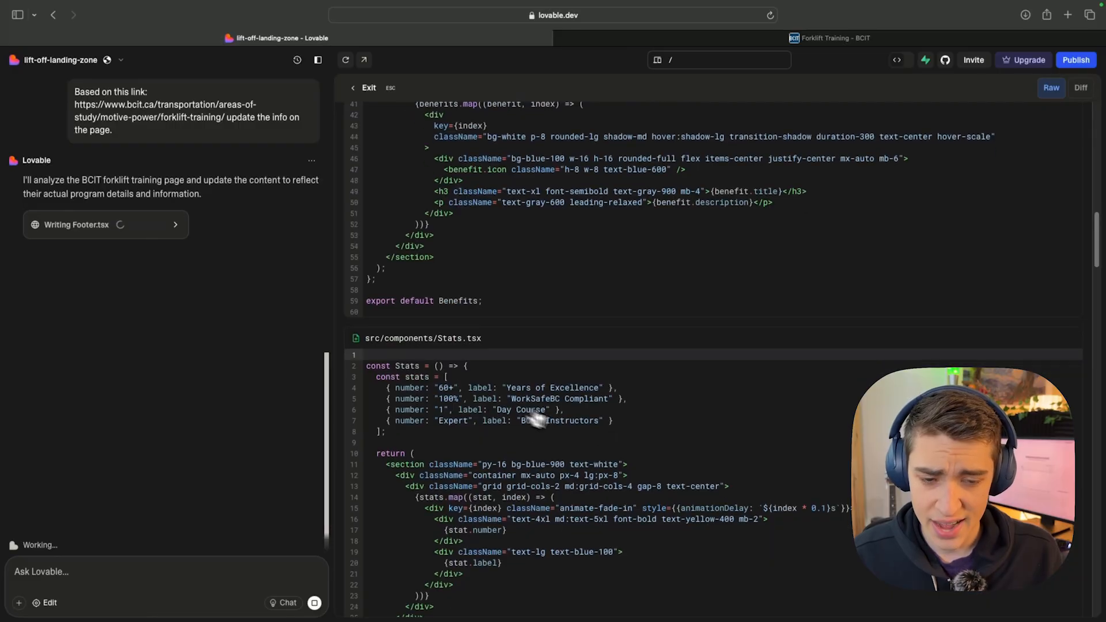
scroll(593, 441, up, 3)
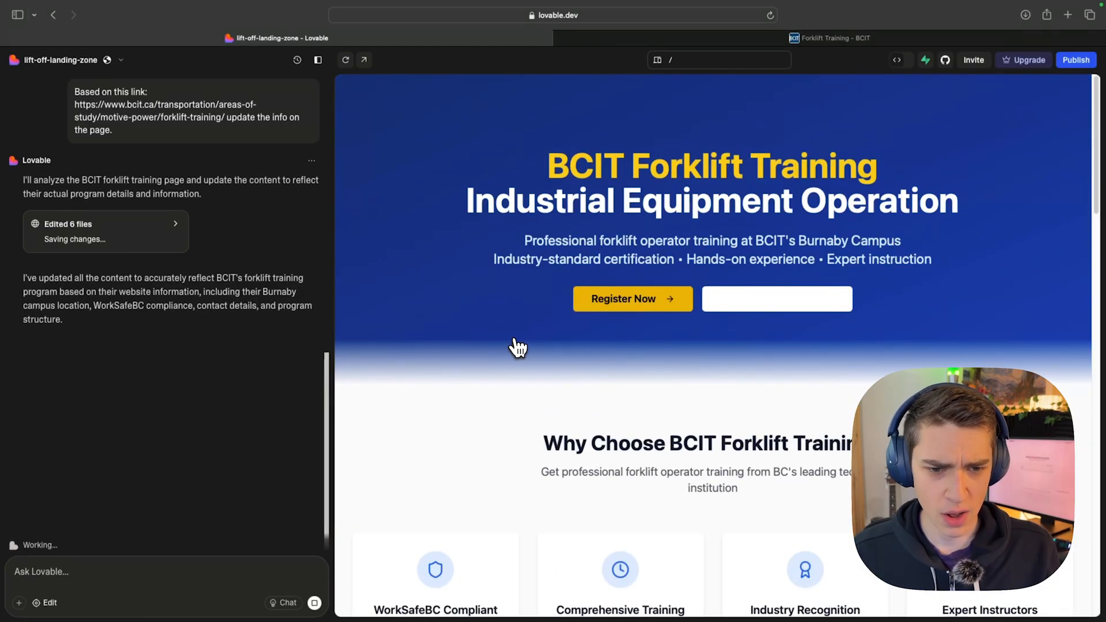
Check the updated preview's hero headline, benefit cards and stats band.
drag(548, 164, 958, 198)
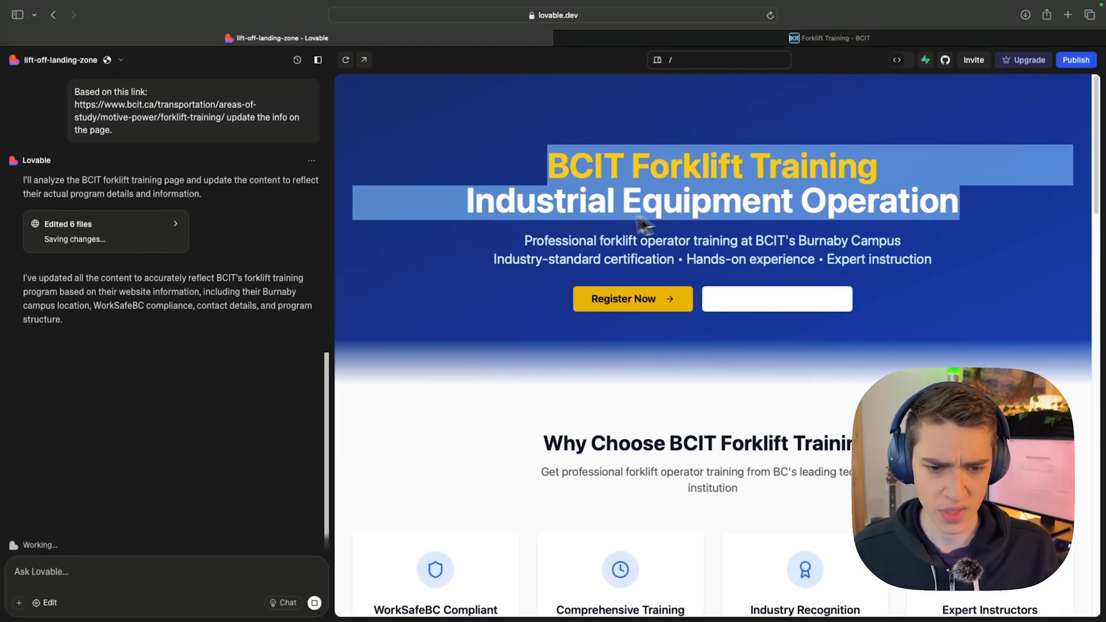
scroll(784, 254, down, 5)
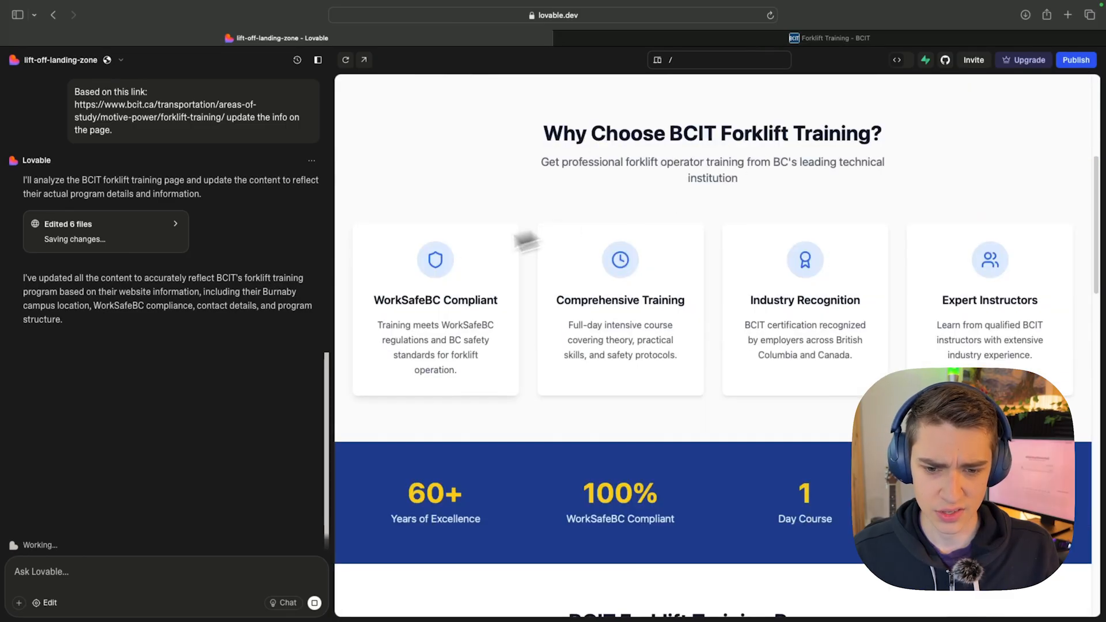
scroll(862, 322, down, 4)
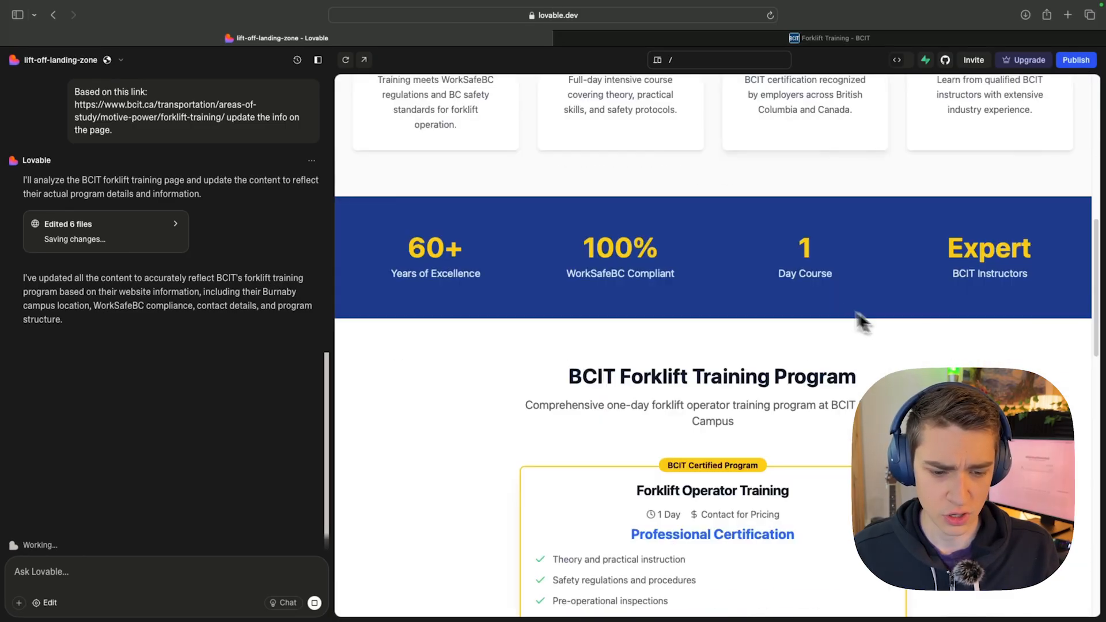
drag(407, 239, 997, 257)
click(952, 248)
scroll(965, 263, down, 2)
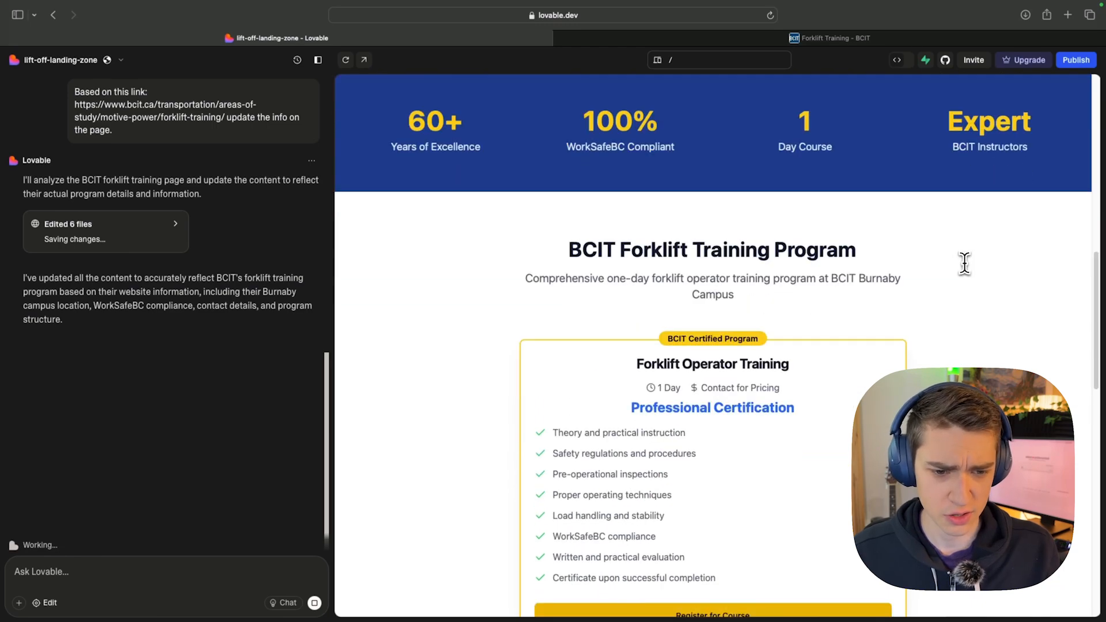
Inspect the updated training program card, the contact section and the footer of the landing page.
scroll(634, 348, down, 2)
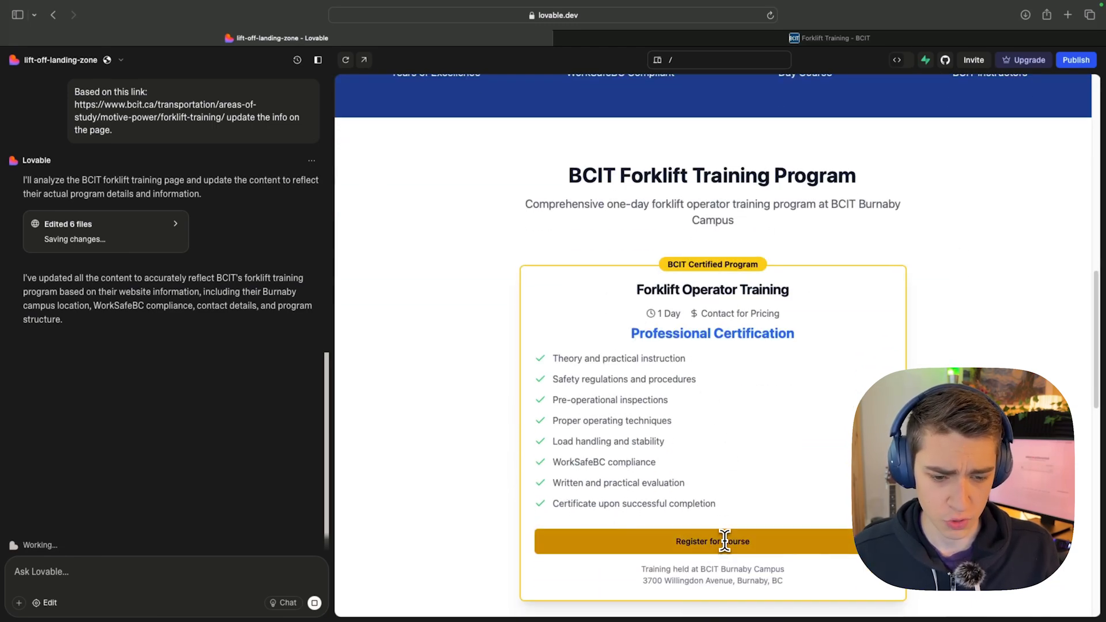
drag(548, 358, 727, 514)
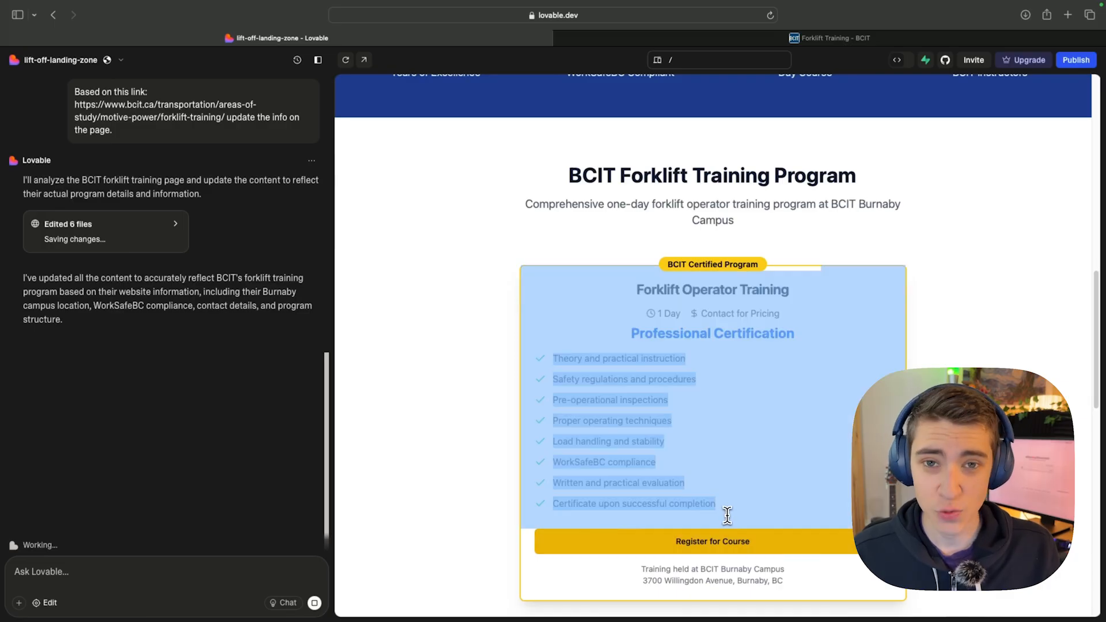
click(734, 410)
scroll(735, 413, down, 10)
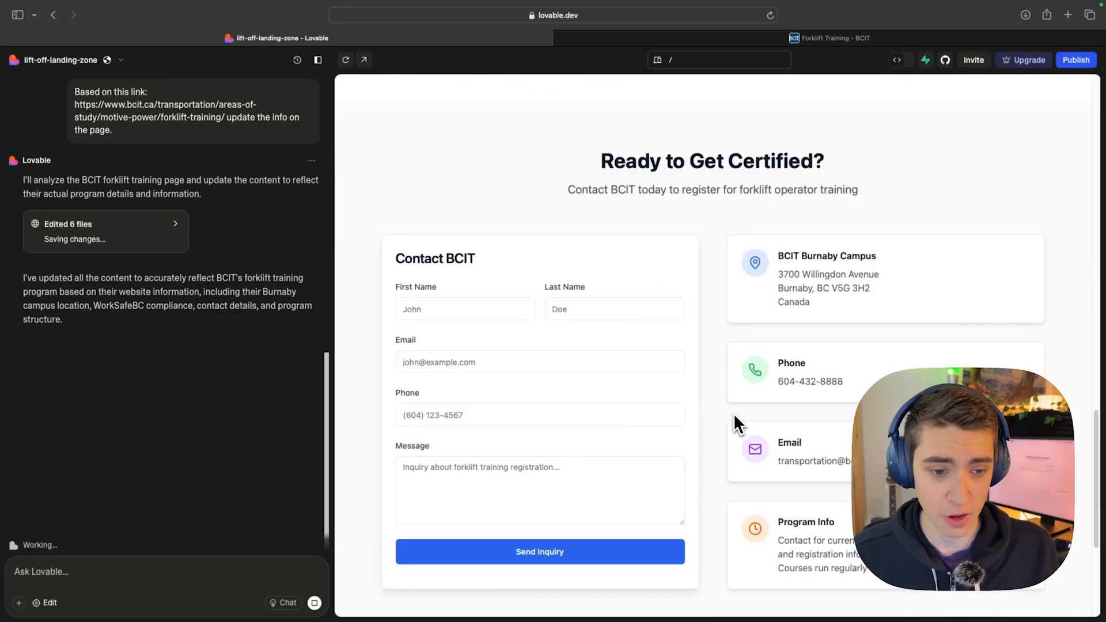
scroll(571, 173, down, 1)
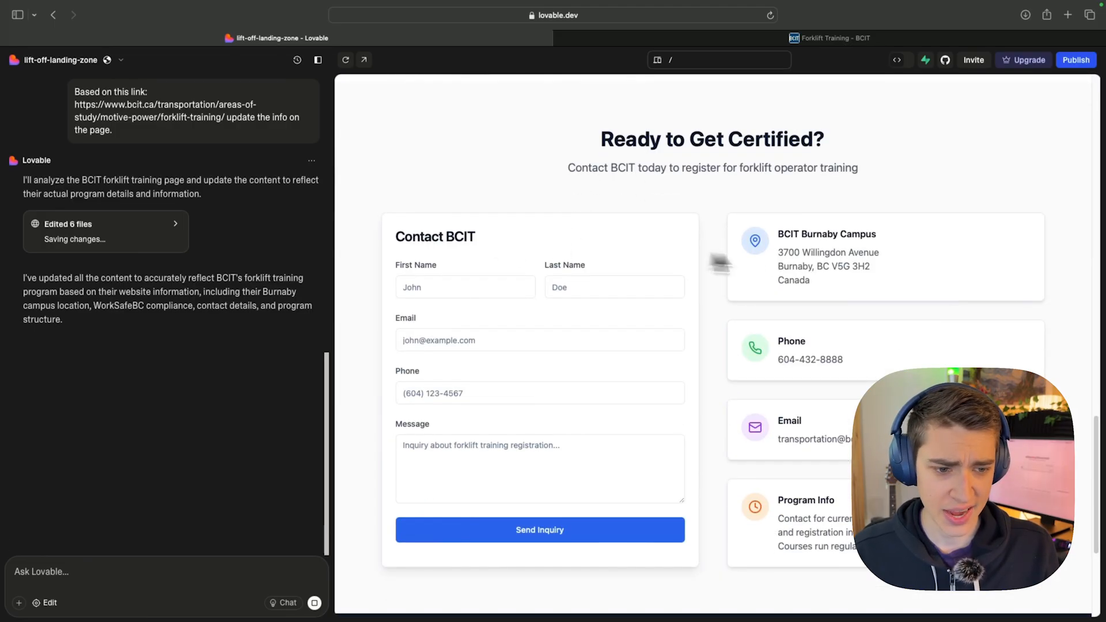
scroll(801, 268, down, 5)
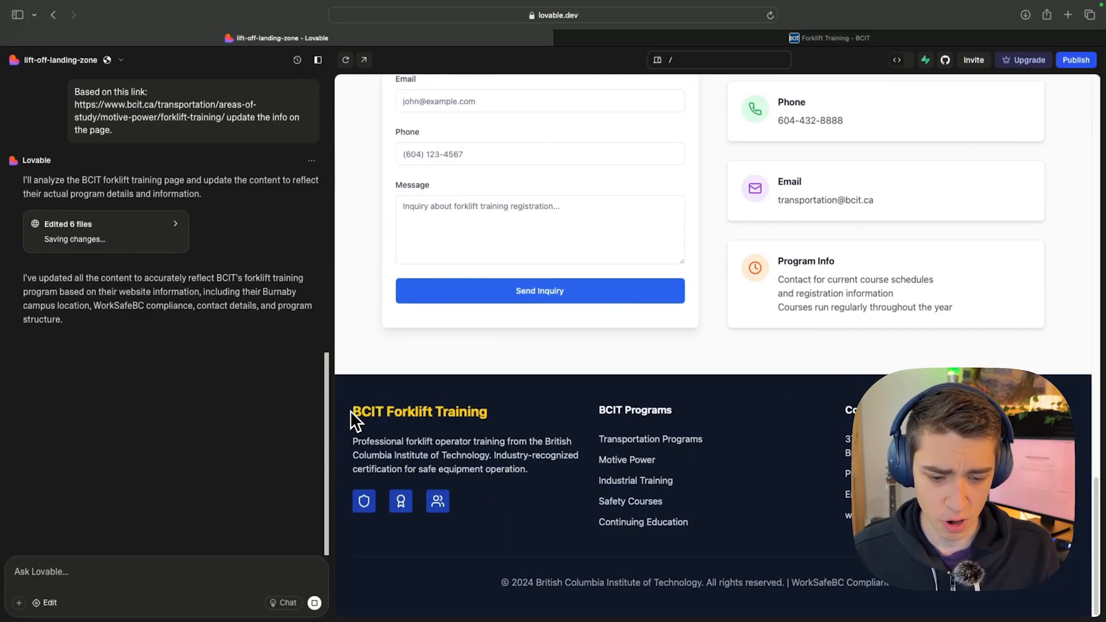
drag(353, 411, 855, 549)
click(801, 513)
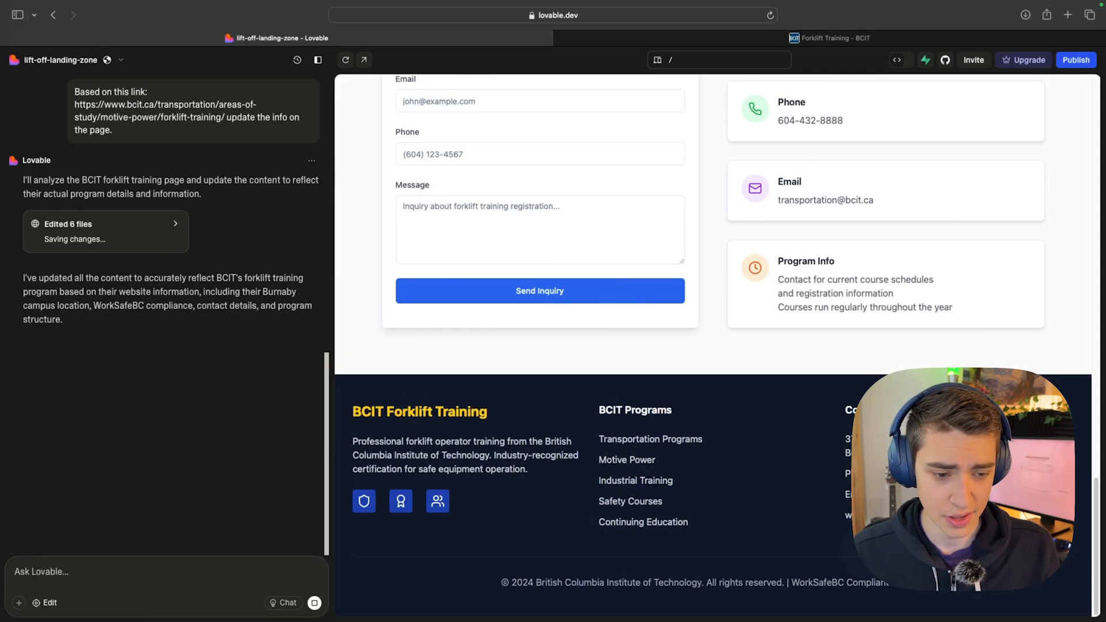
scroll(800, 512, up, 20)
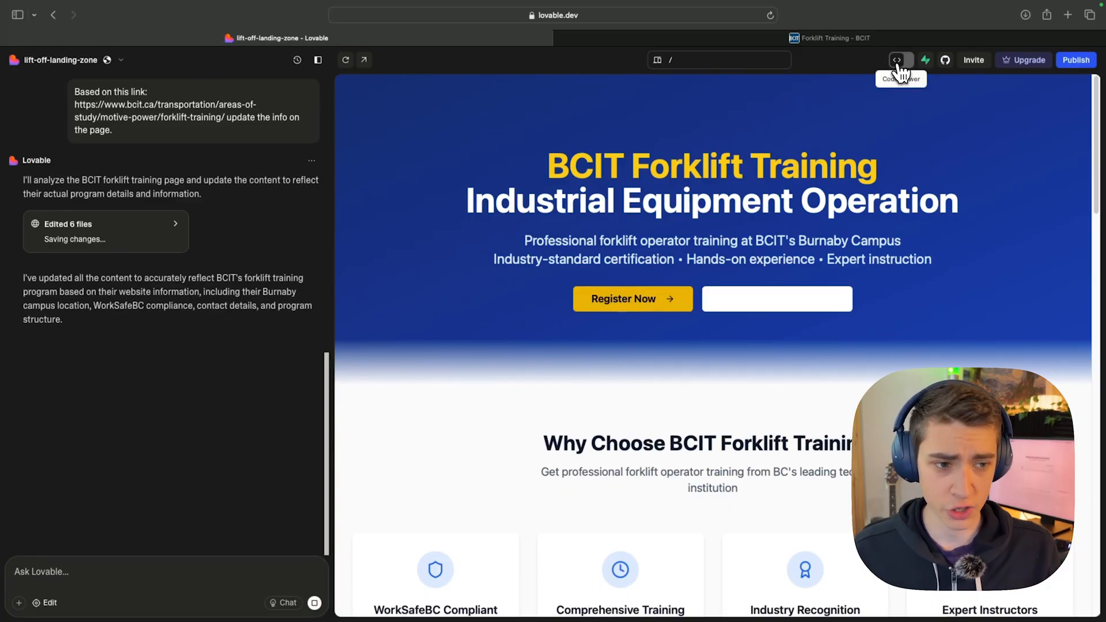
View the project's code, opening App.css and browsing the components and ui folders.
click(899, 63)
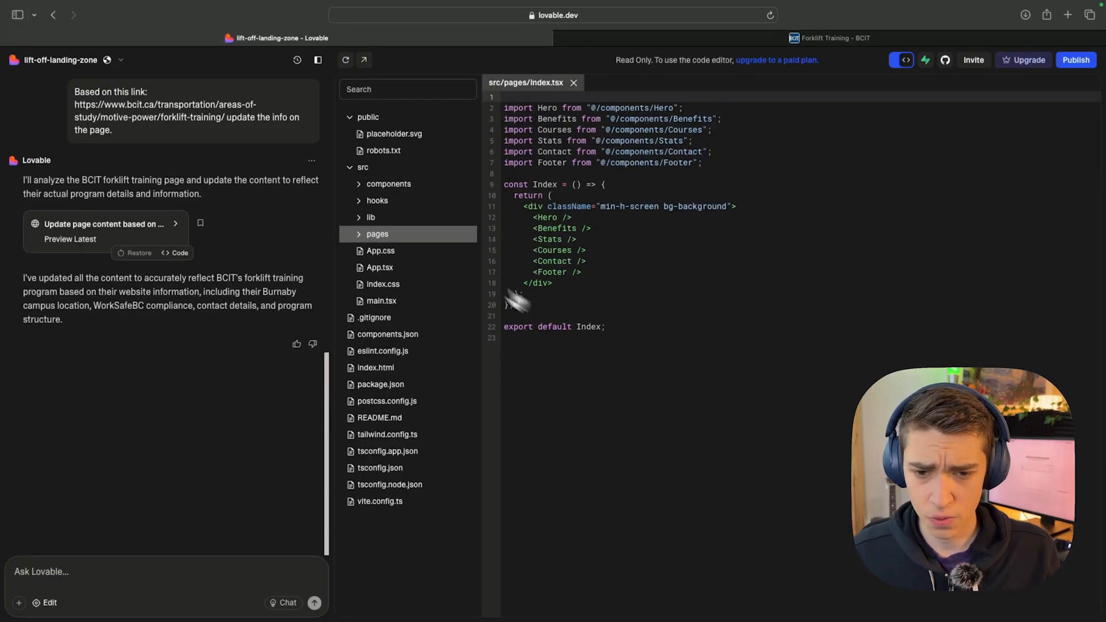
click(382, 252)
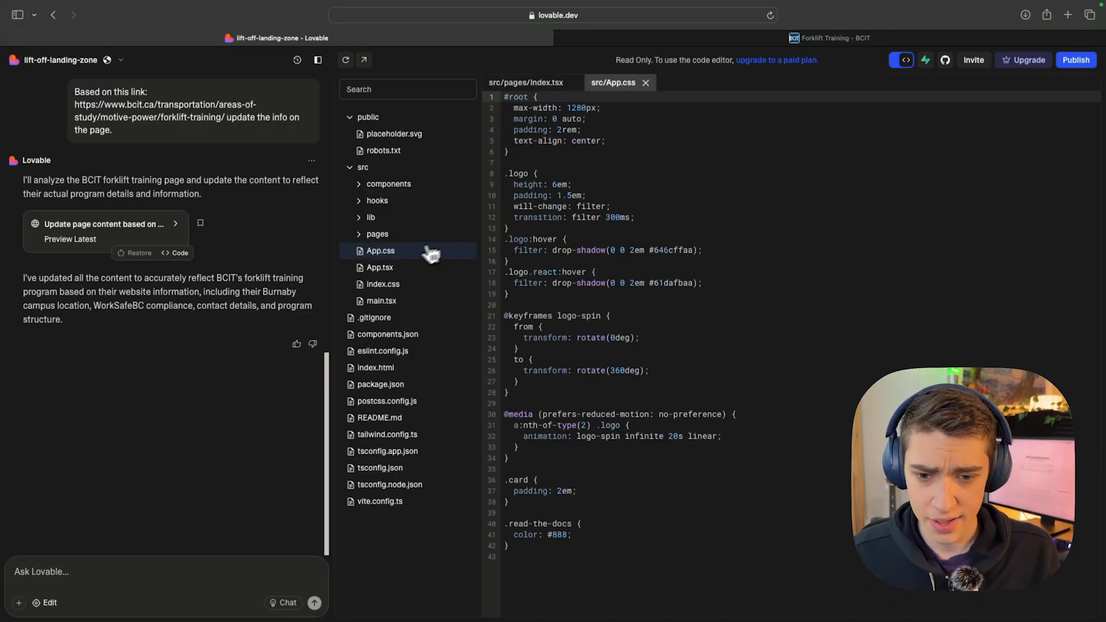
click(392, 185)
click(403, 202)
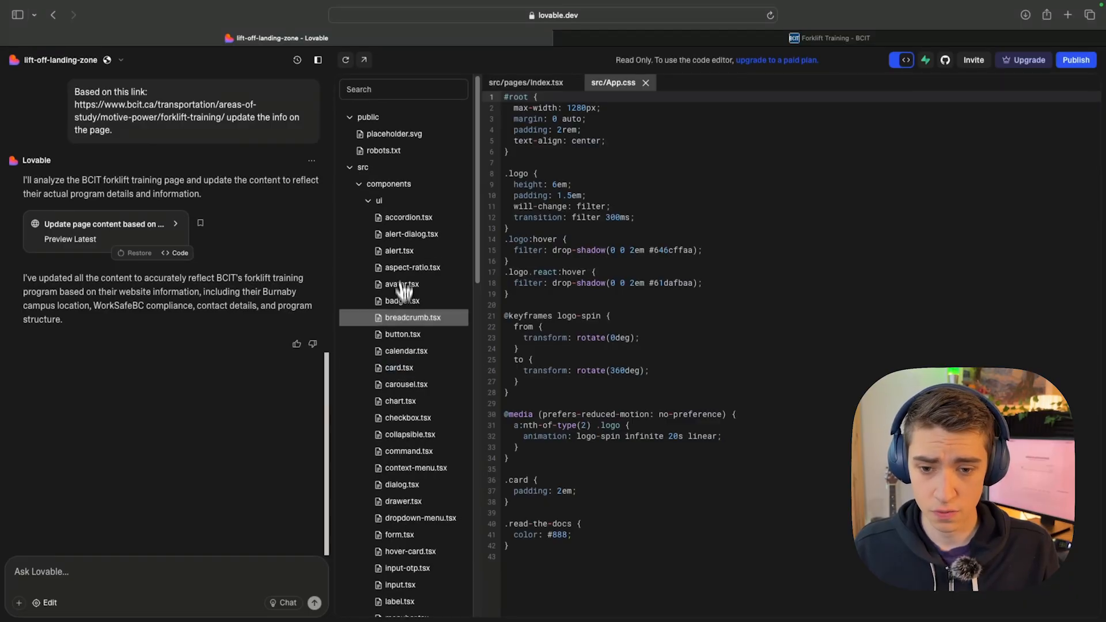
scroll(403, 267, down, 5)
scroll(414, 216, down, 10)
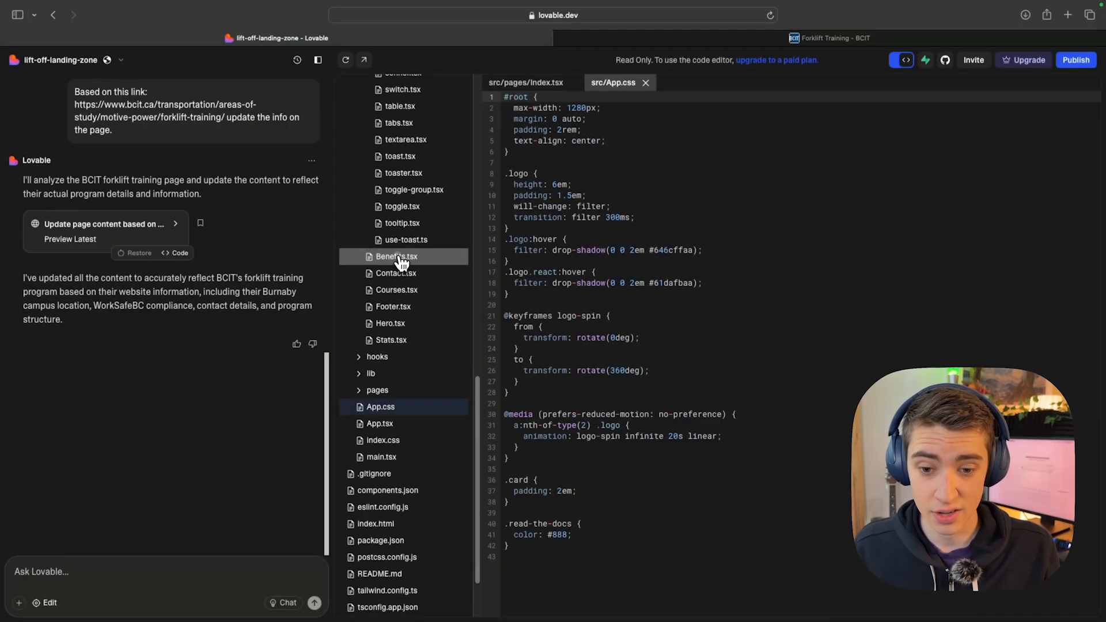
Look through the Benefits, Contact, Courses and Footer component files, and return to the page preview.
click(397, 256)
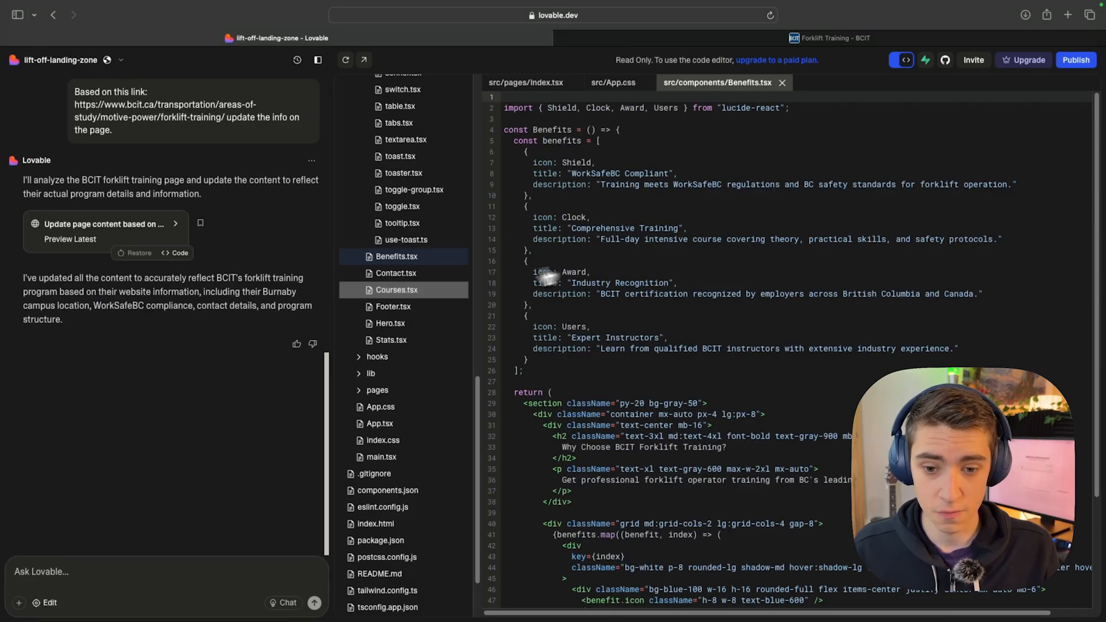
click(404, 274)
click(406, 290)
click(408, 307)
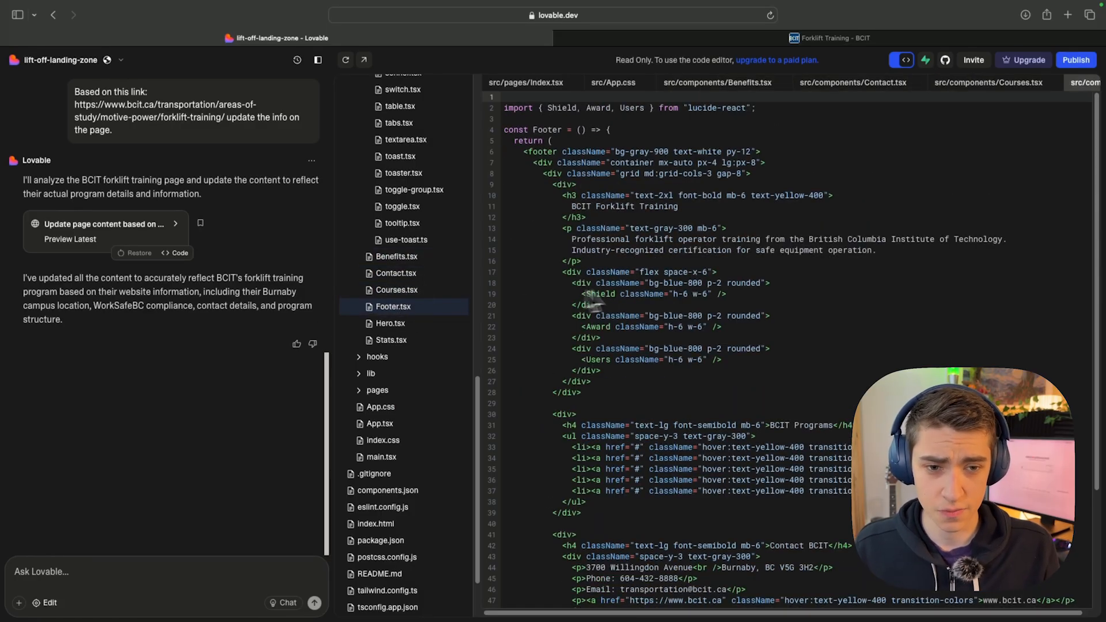
click(907, 61)
scroll(804, 195, up, 10)
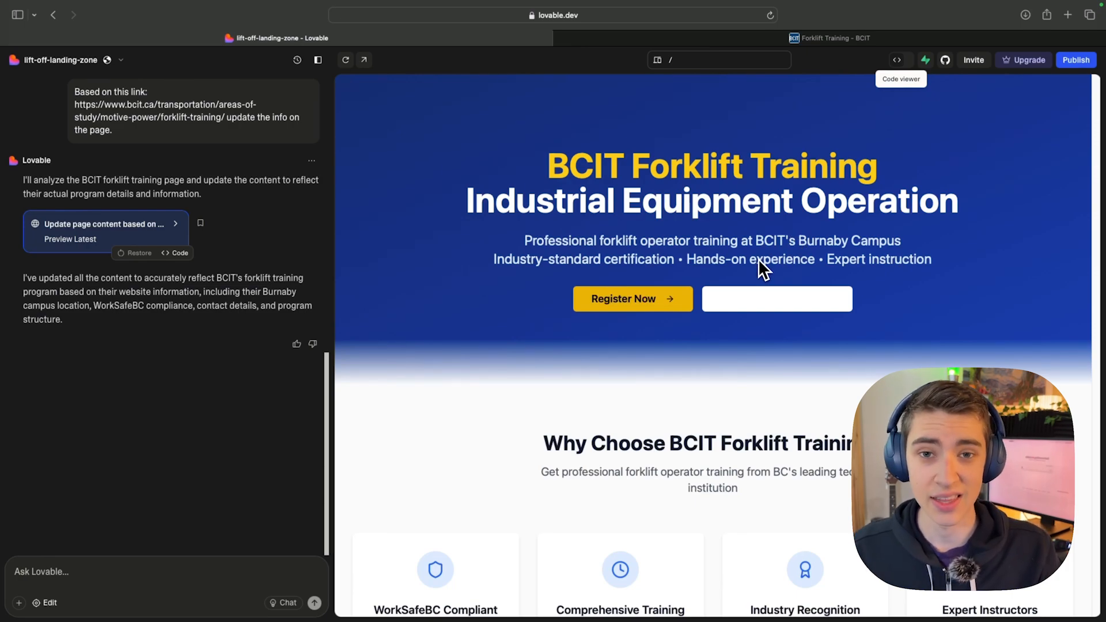
Reread the chat back to the "What's next?" suggestions and check the Supabase management option.
scroll(272, 341, up, 2)
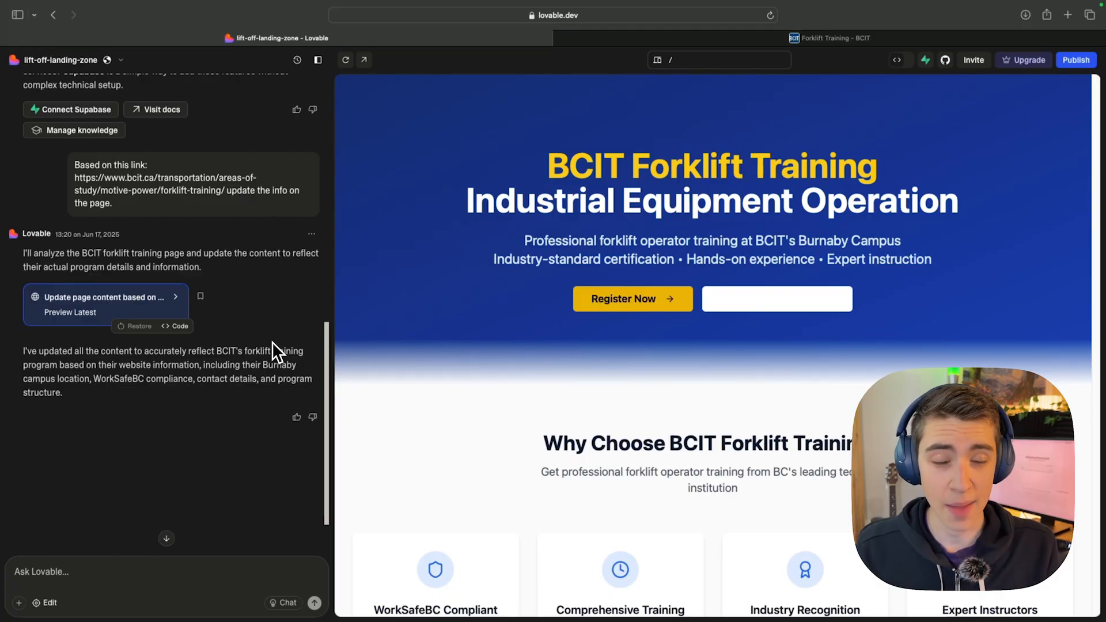
scroll(272, 341, up, 10)
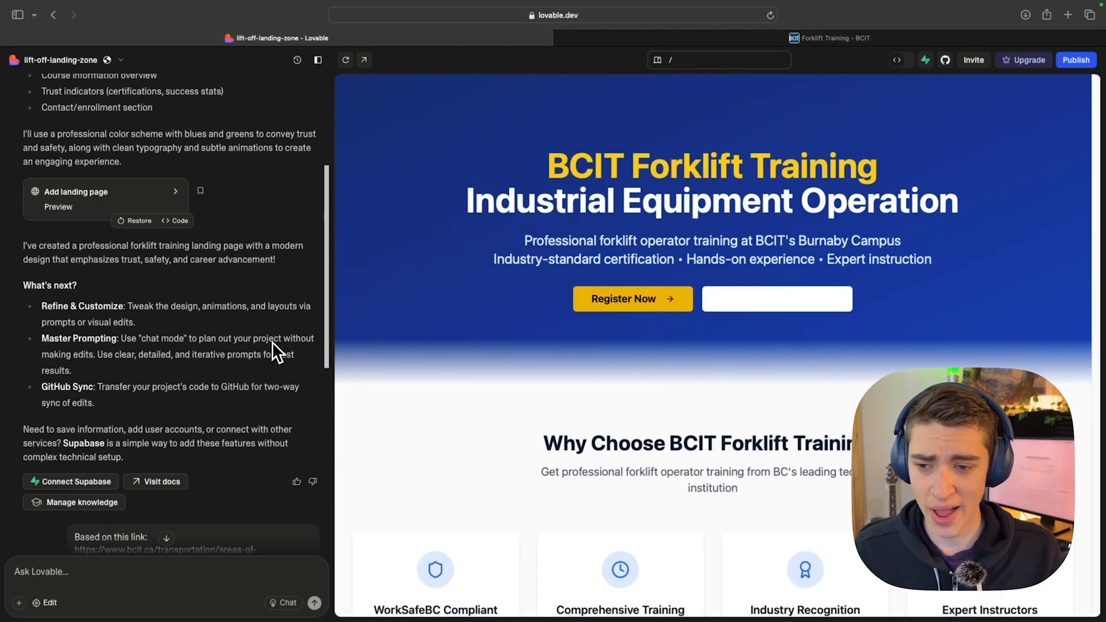
scroll(162, 311, up, 1)
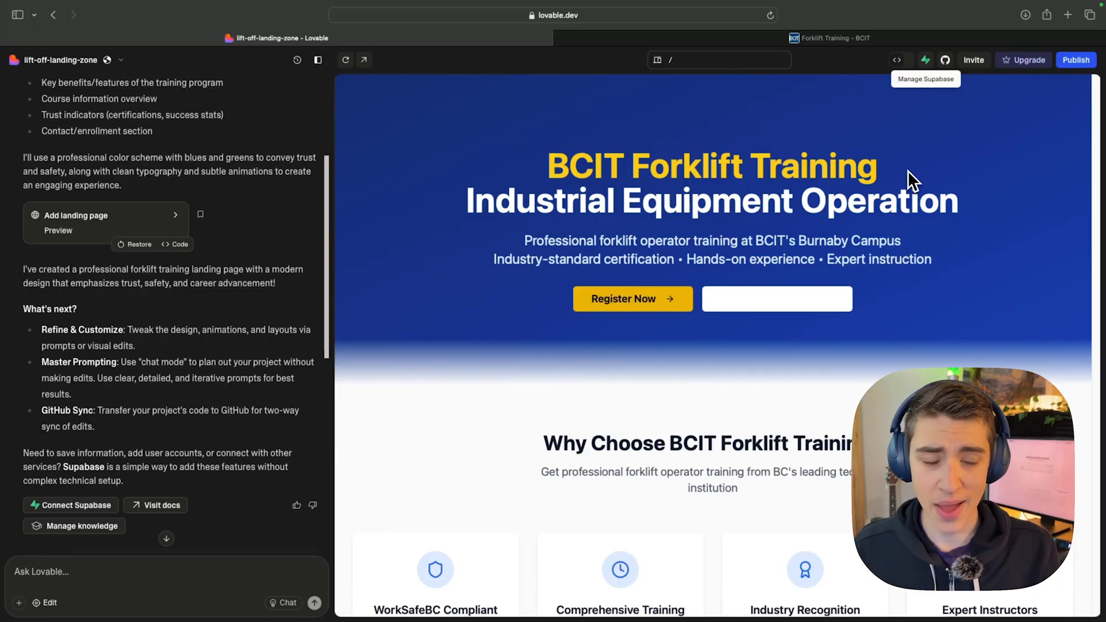
click(926, 61)
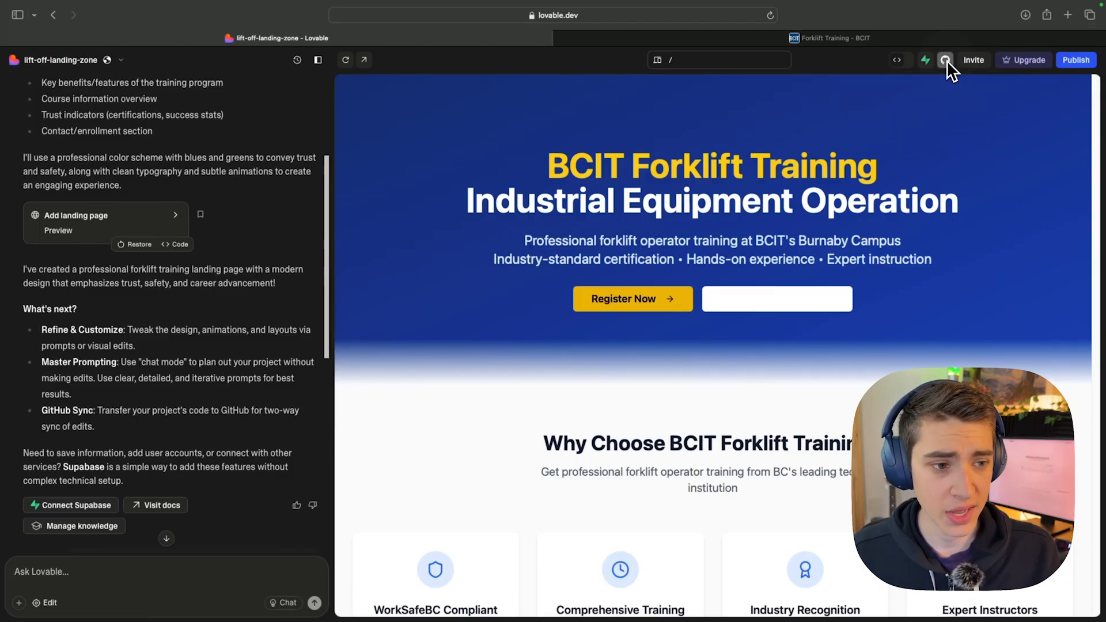
Check the project's publishing address, run a security review of the codebase, and read through its results.
mouse_move(948, 64)
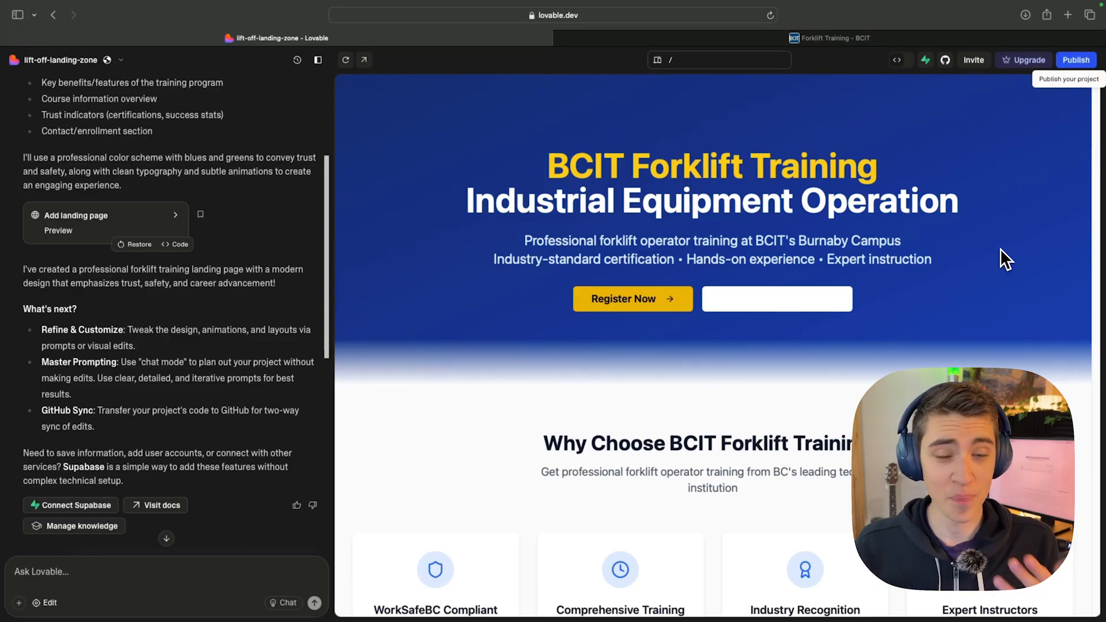
click(1076, 61)
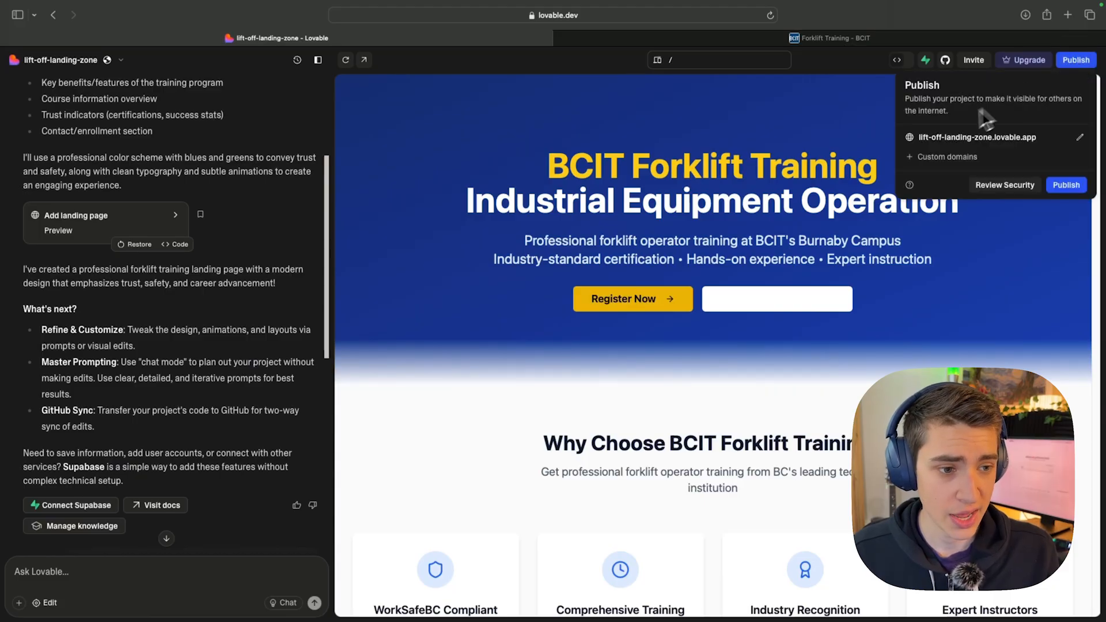
drag(921, 137, 1038, 138)
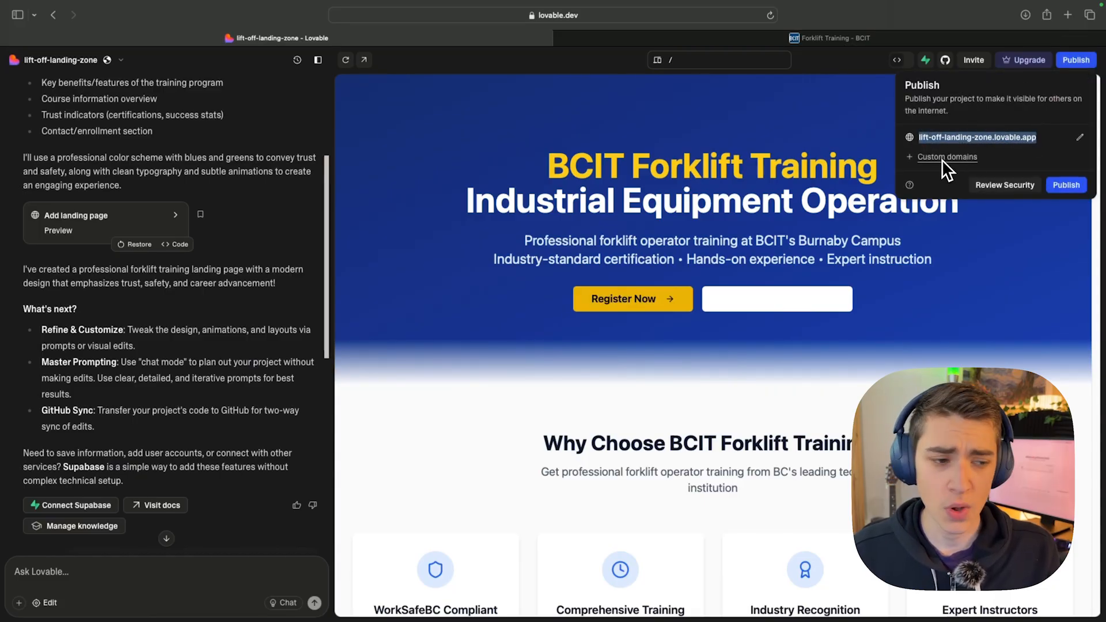
click(1001, 186)
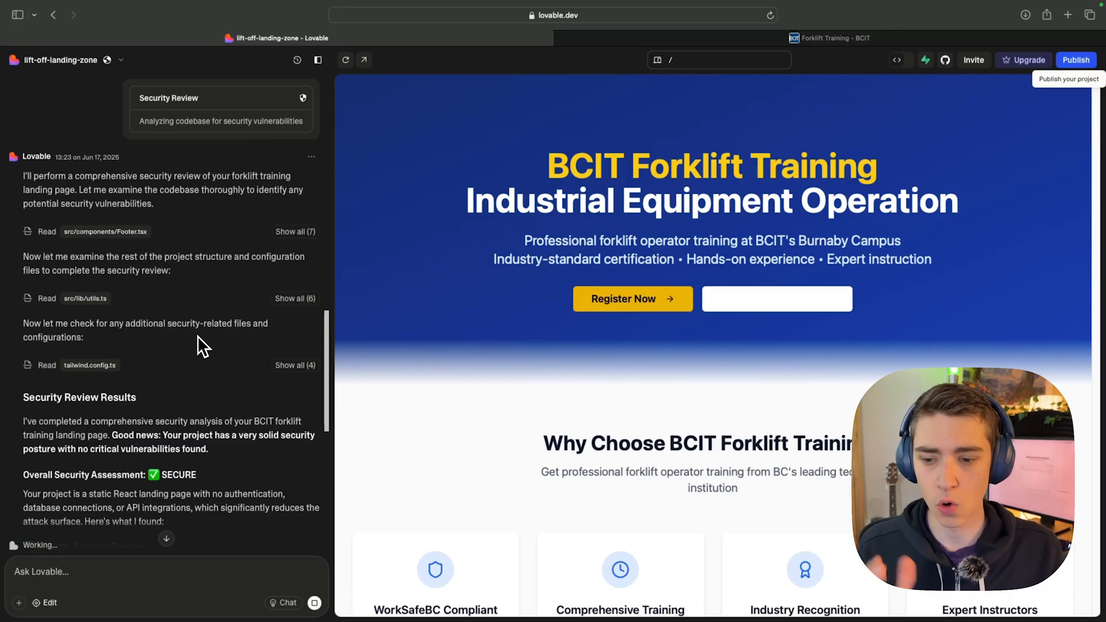
scroll(198, 337, down, 3)
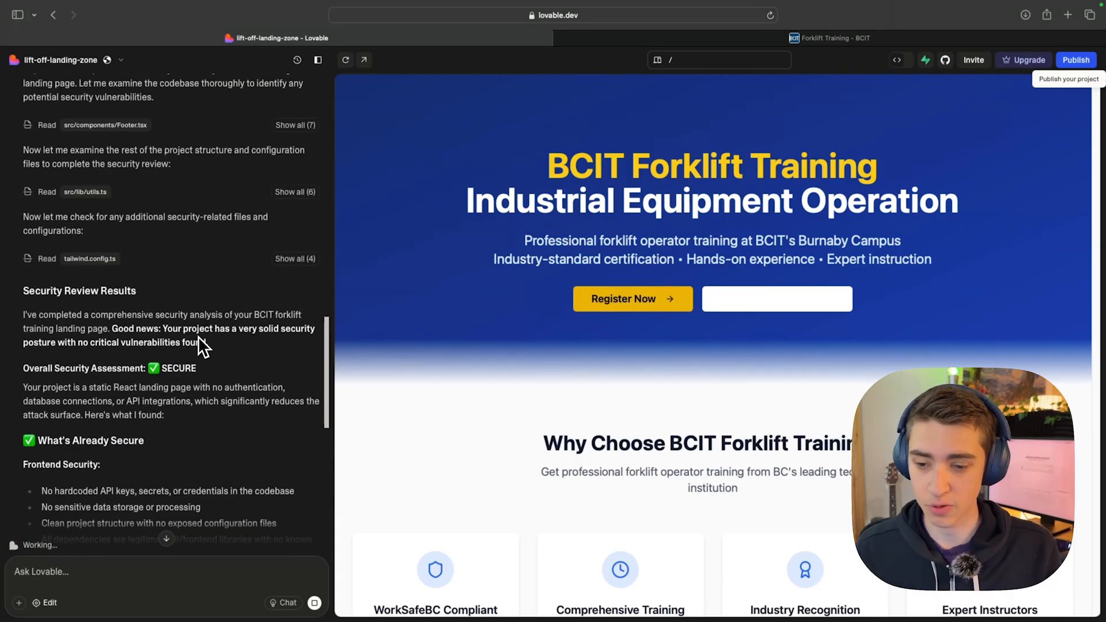
scroll(198, 336, down, 3)
scroll(199, 337, down, 1)
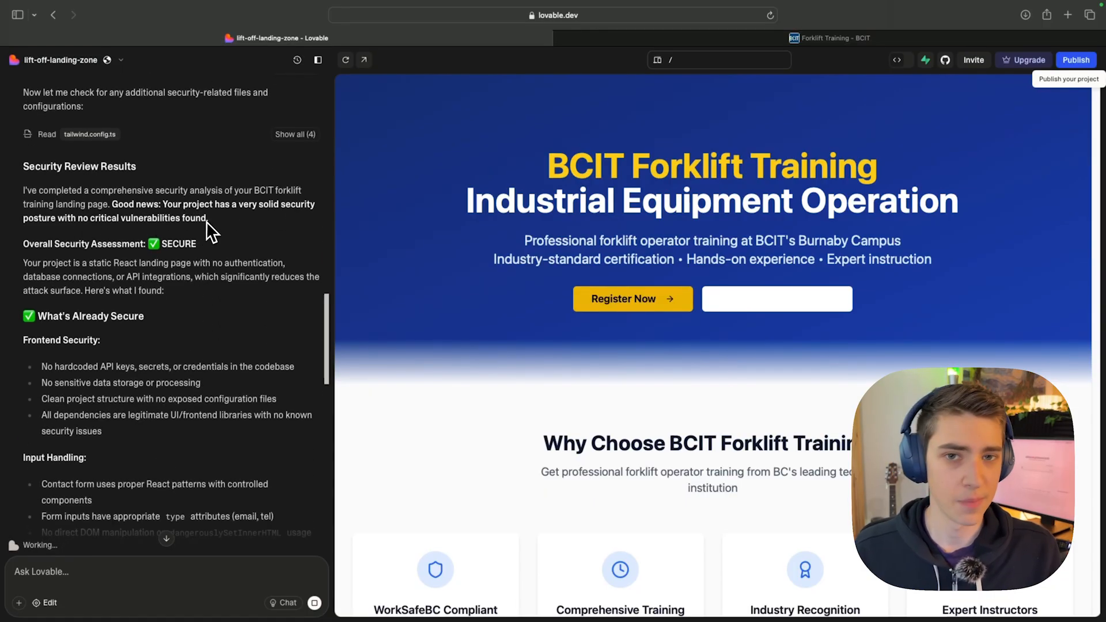
Publish the landing page at lift-off-landing-zone.lovable.app, copy its share link, and open the live site.
click(1074, 61)
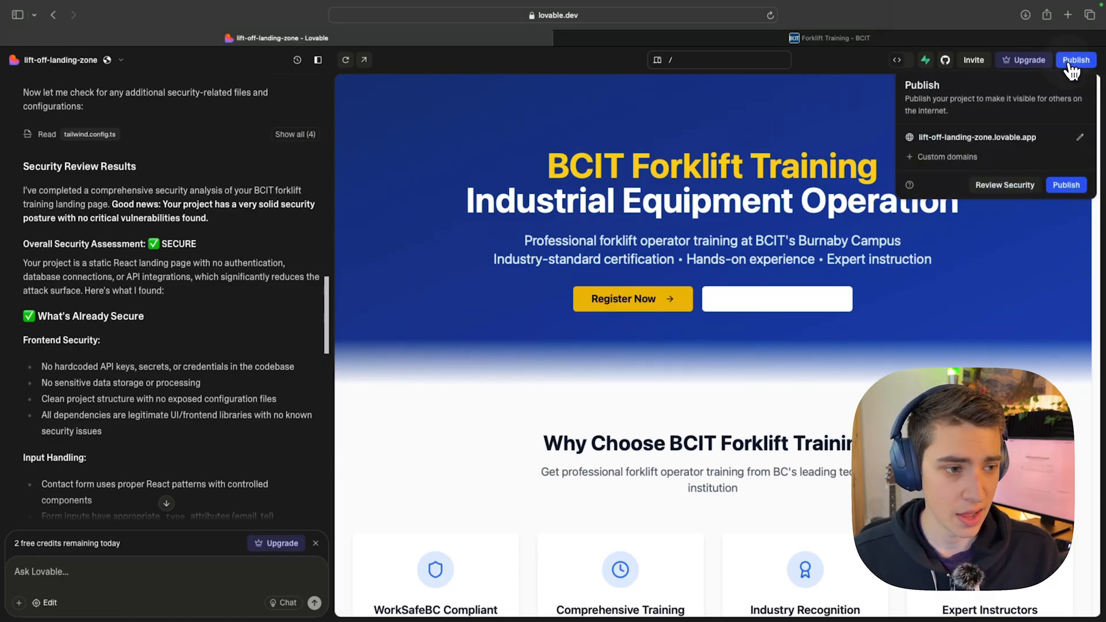
click(1069, 185)
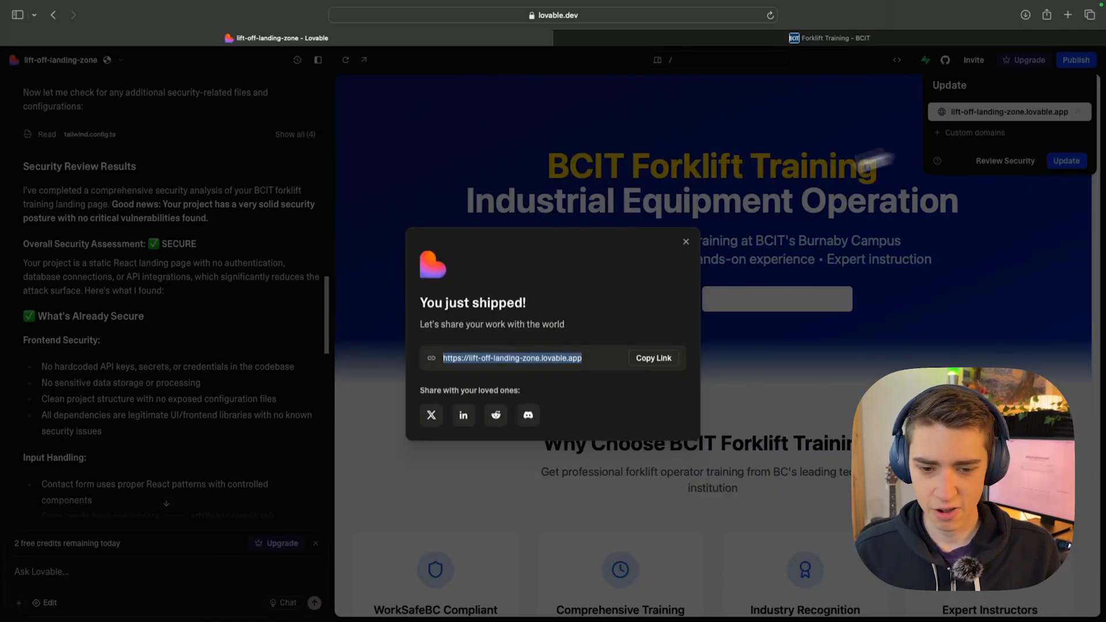
drag(419, 304, 558, 301)
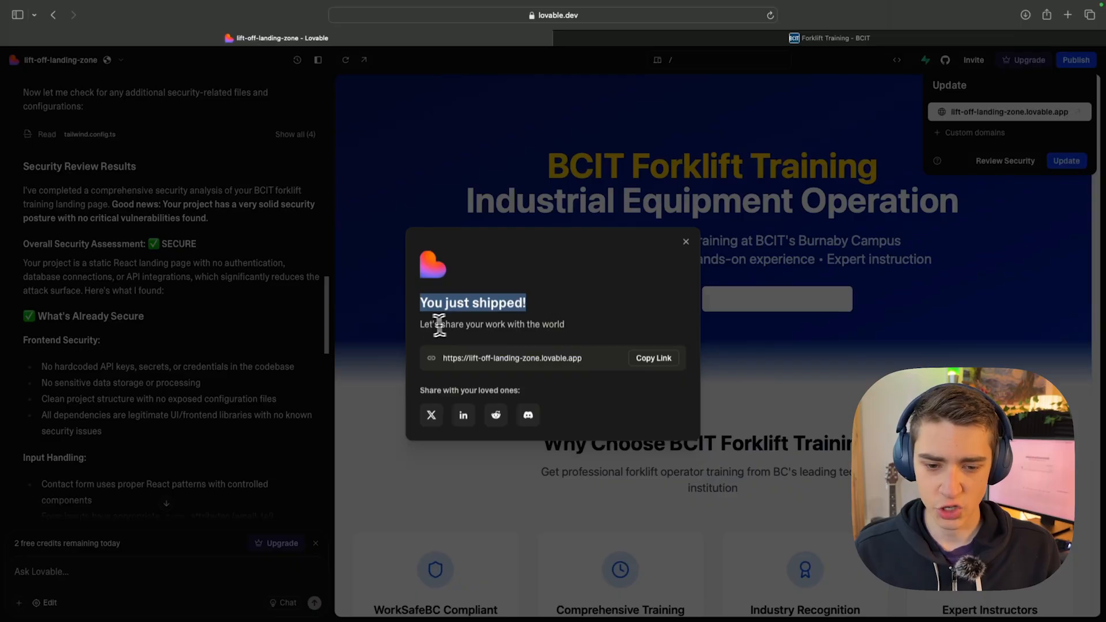
click(571, 359)
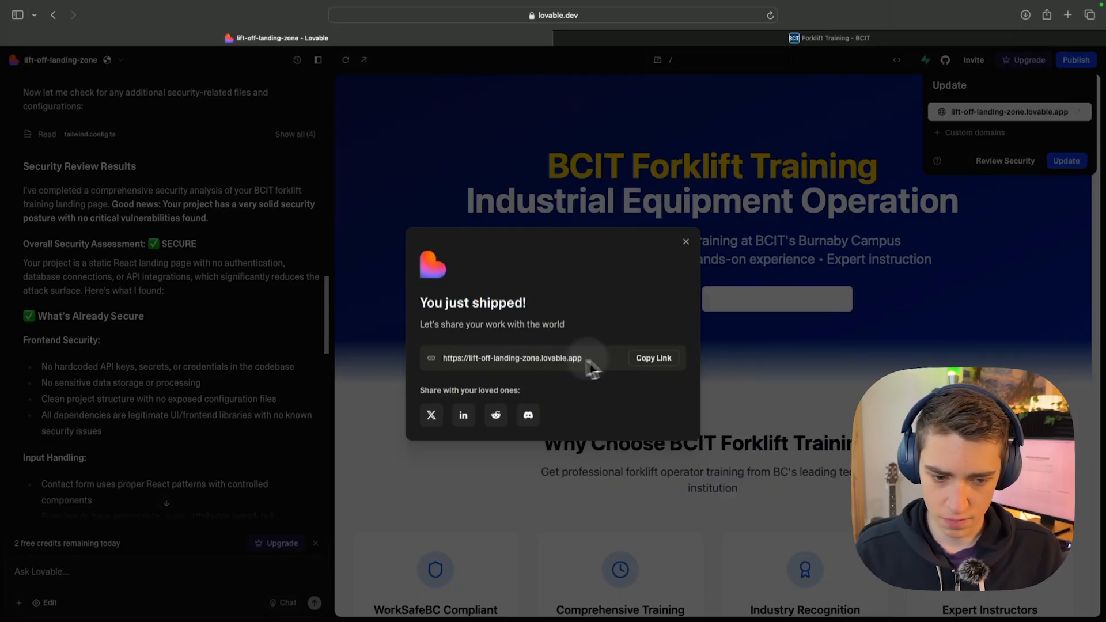
click(652, 358)
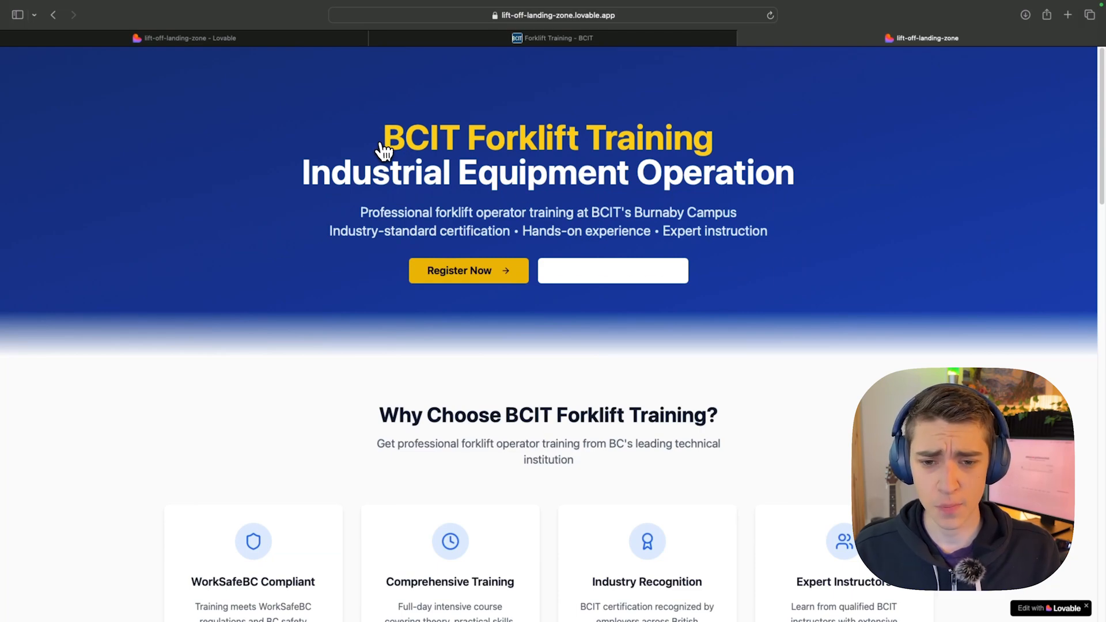
Review the published page from the hero heading through the benefits, training program card and contact form to the footer.
drag(386, 141, 796, 173)
click(796, 172)
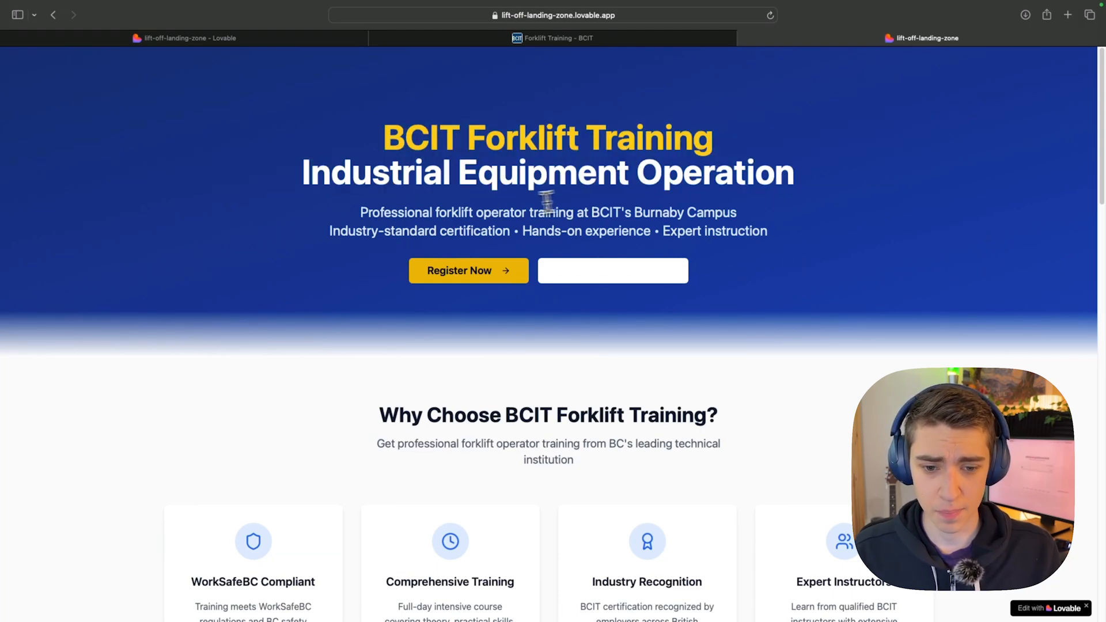
scroll(550, 208, down, 1)
scroll(552, 208, down, 5)
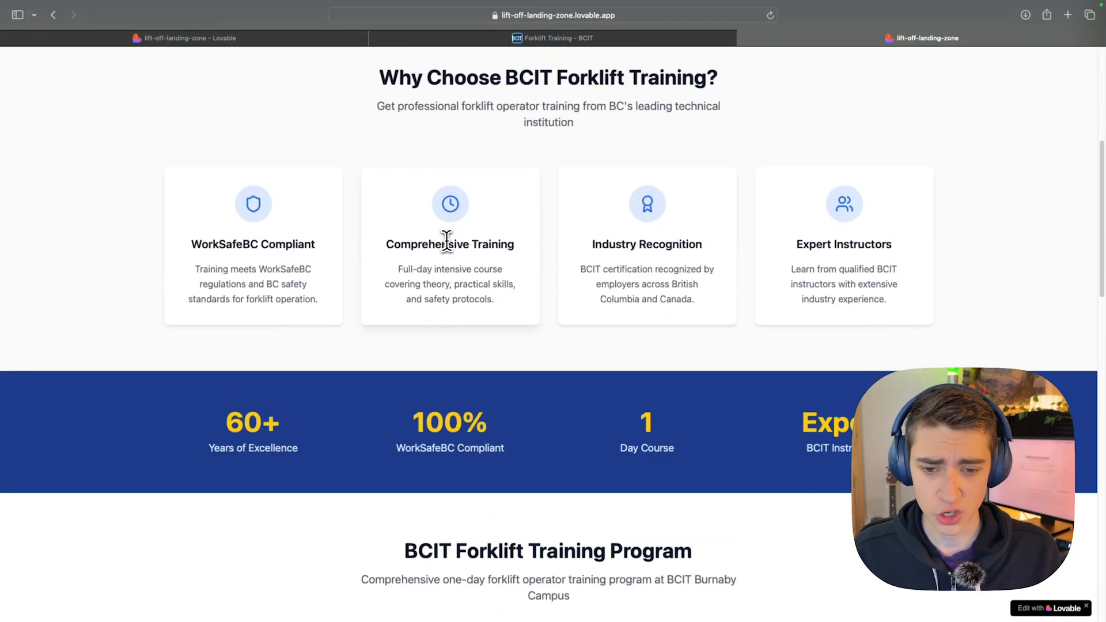
scroll(342, 329, down, 5)
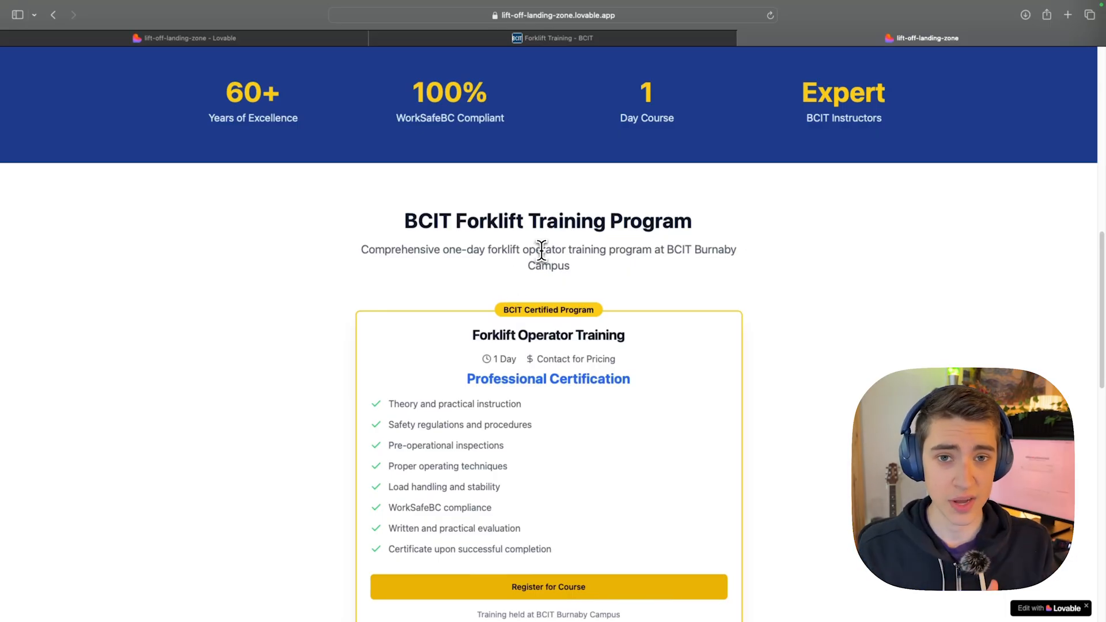
scroll(544, 236, down, 10)
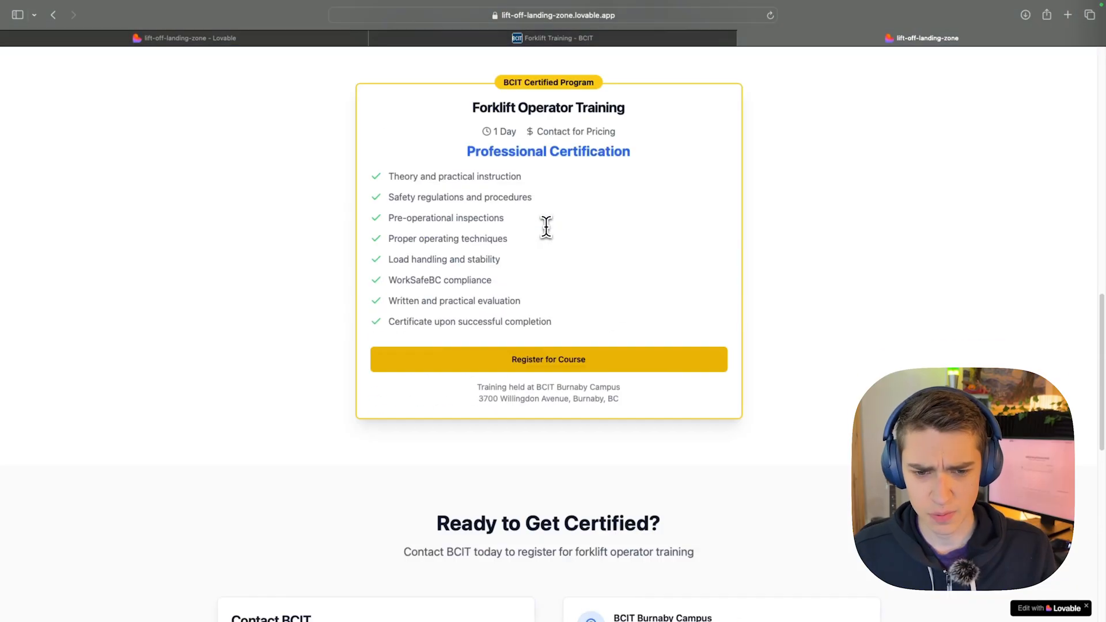
scroll(624, 245, down, 3)
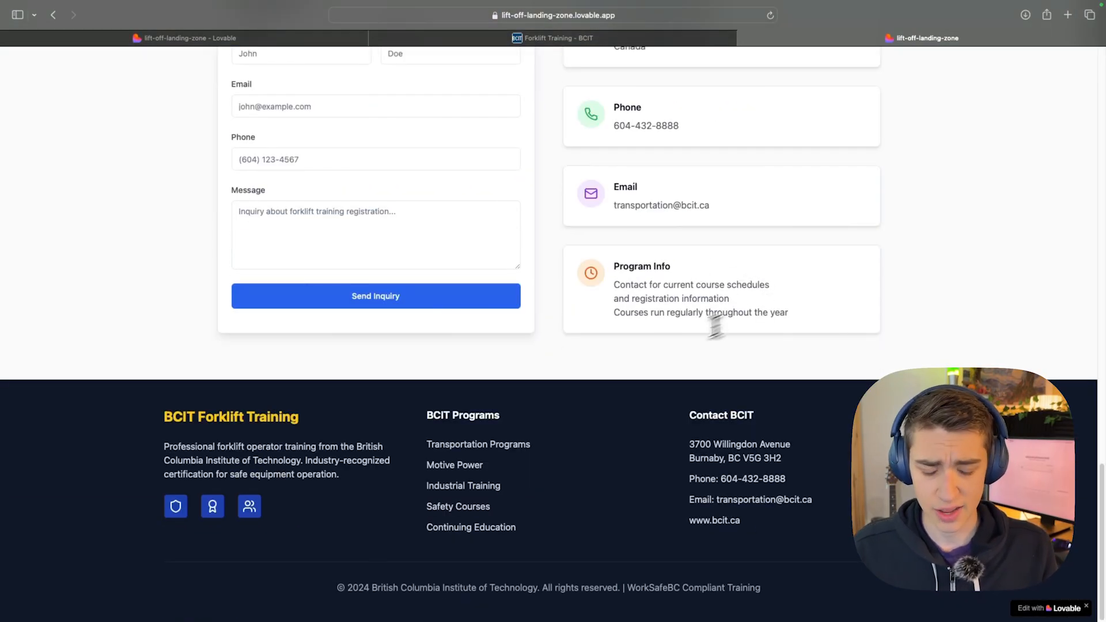
Test the BCIT Programs links in the published page's footer, including Motive Power.
click(456, 466)
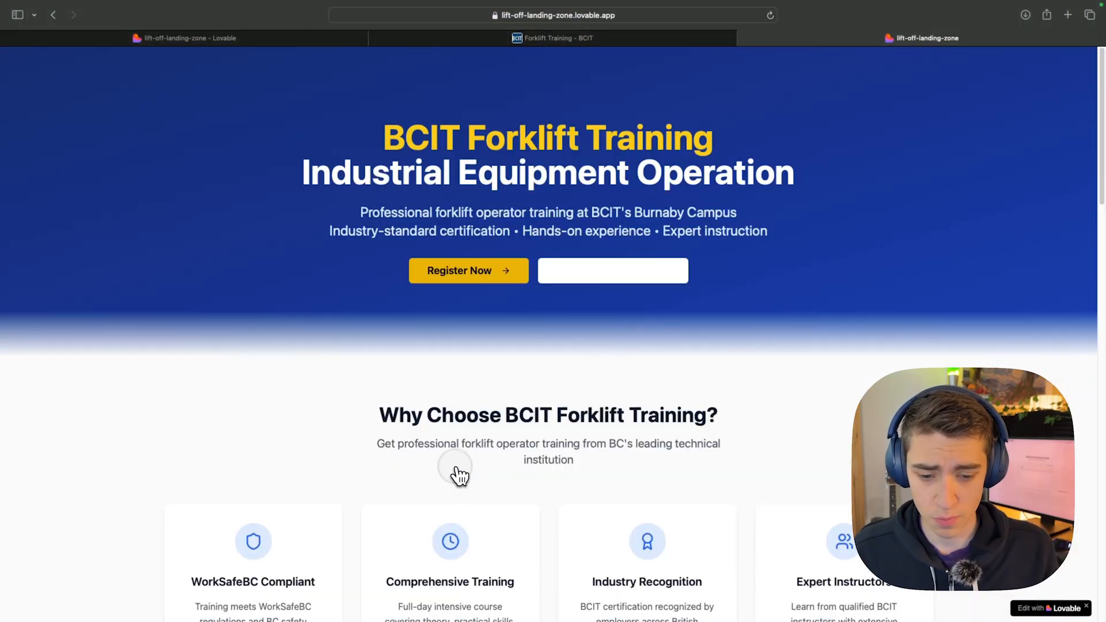
scroll(460, 476, down, 15)
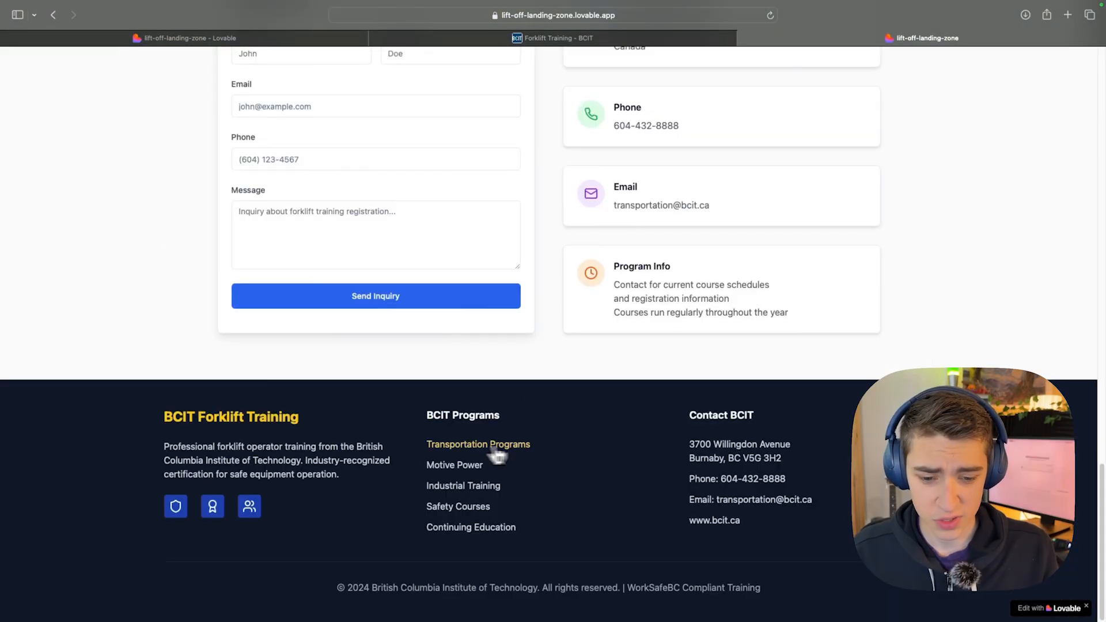
click(555, 464)
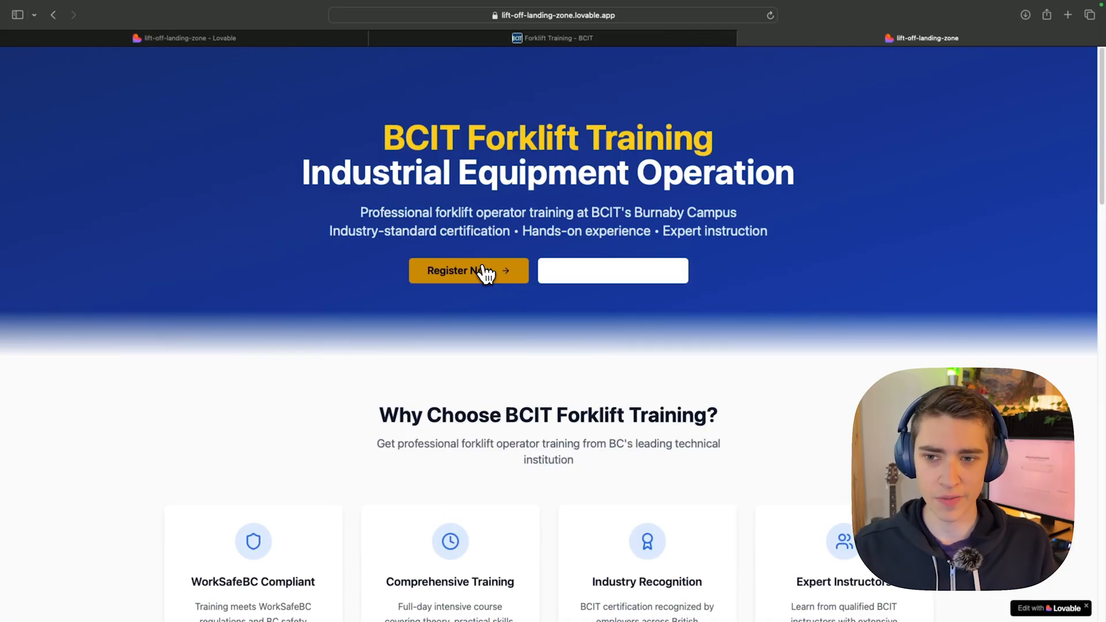
Return to the Lovable editor, dismiss the share dialog, and compare the project preview with the published site.
click(248, 41)
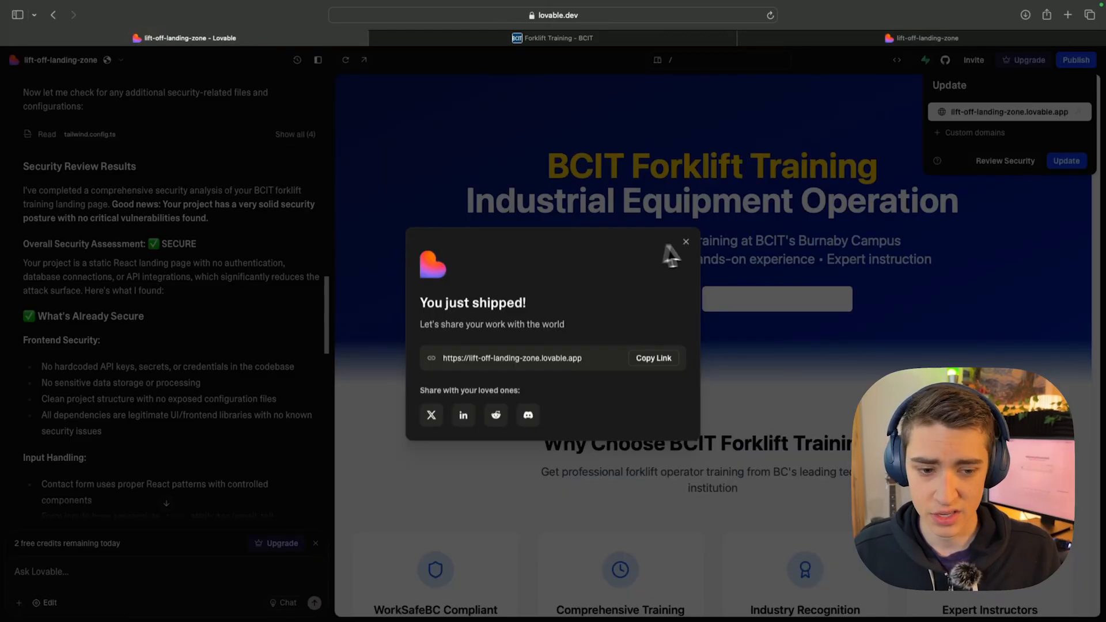
click(686, 242)
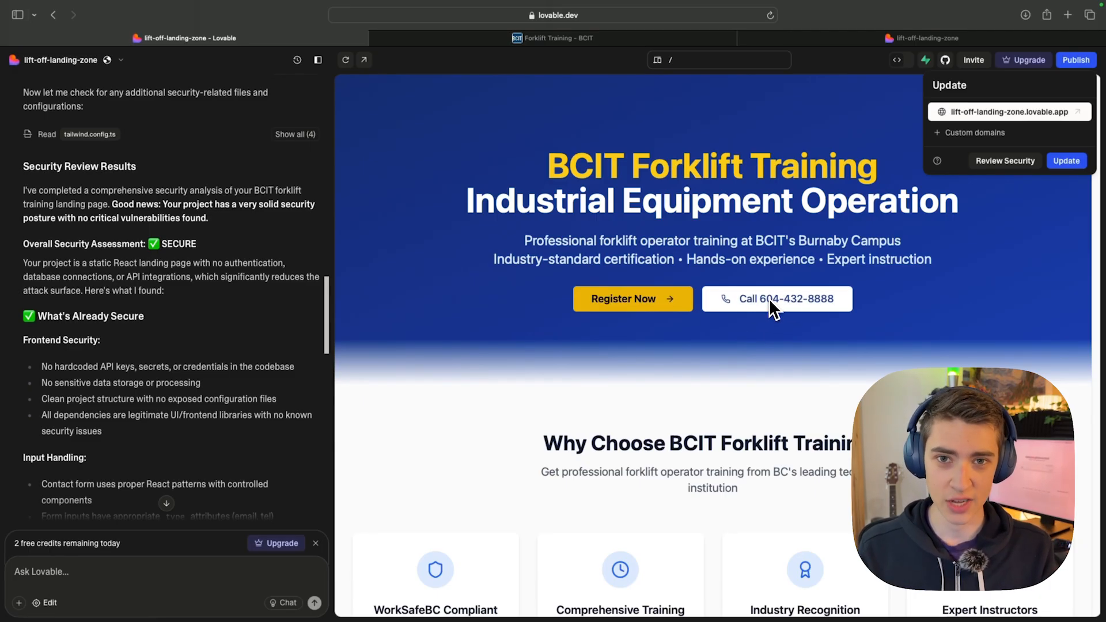
click(863, 39)
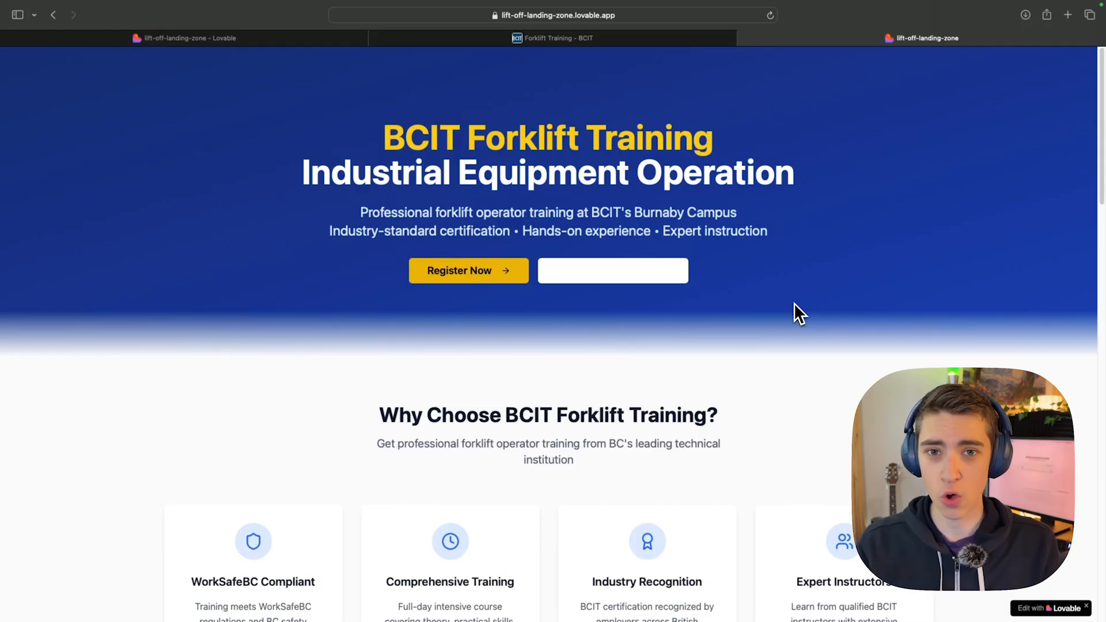
click(123, 40)
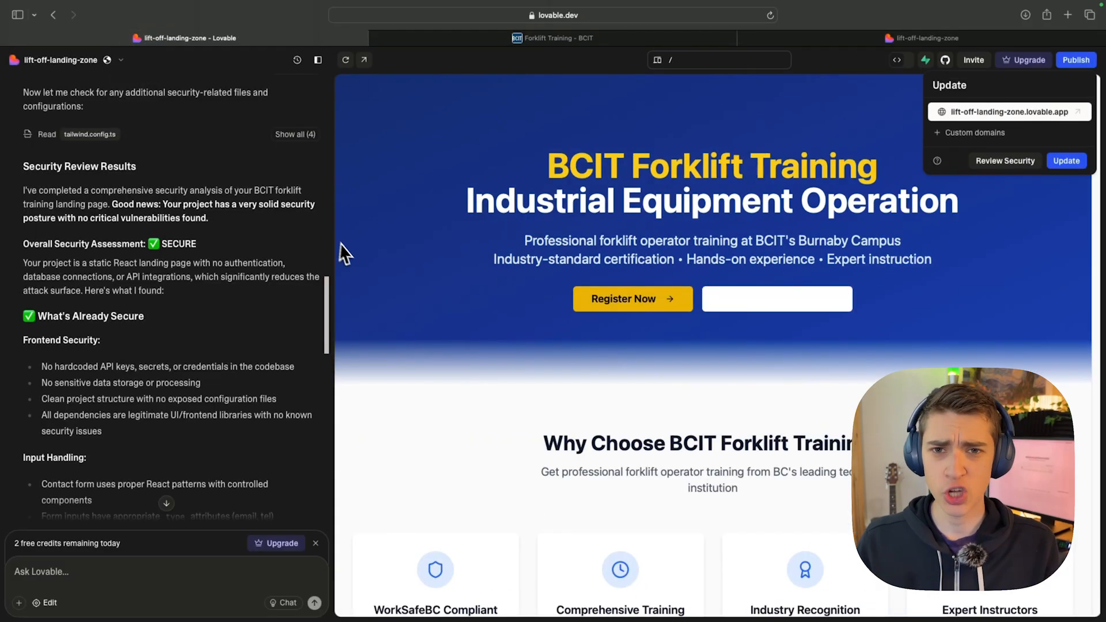